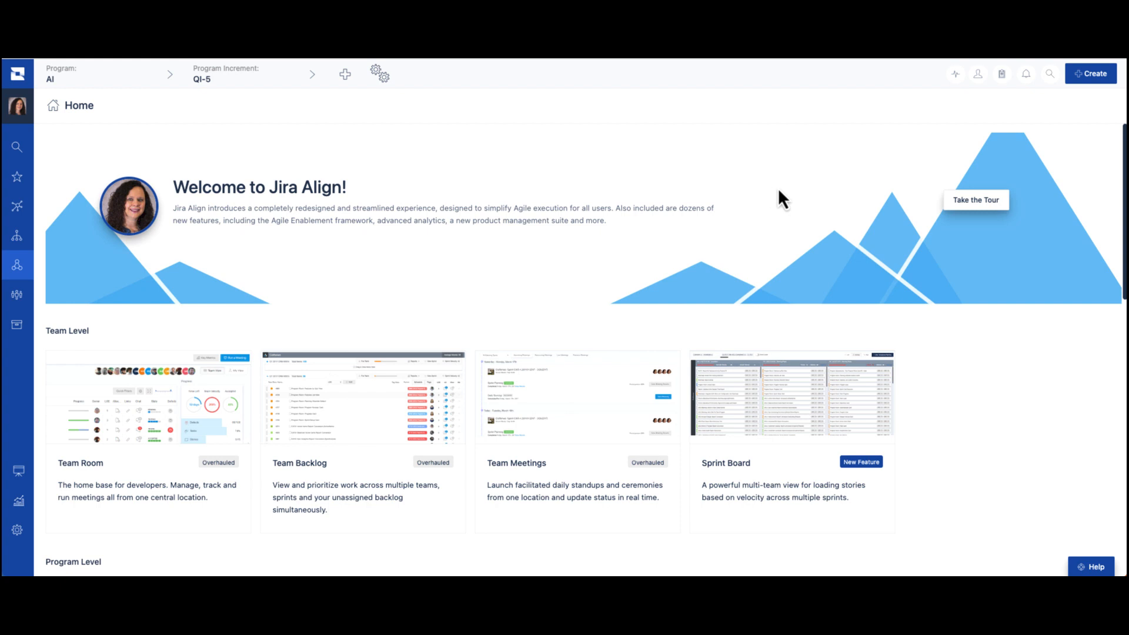
Open the Roadmaps page for the AI program and program increment QI-5
click(19, 266)
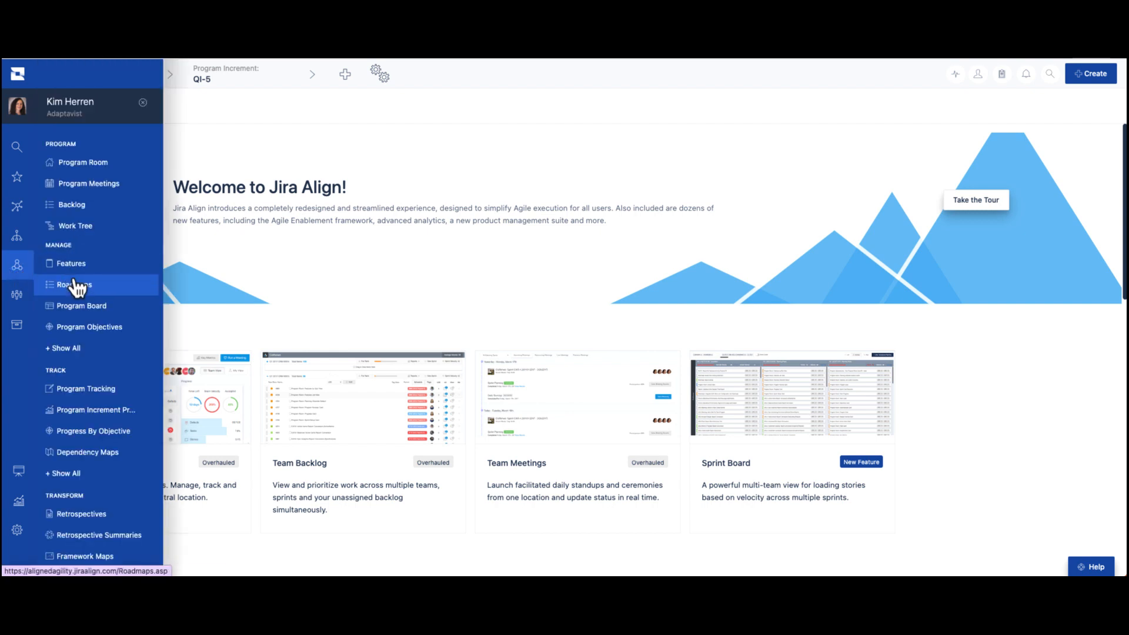
click(77, 285)
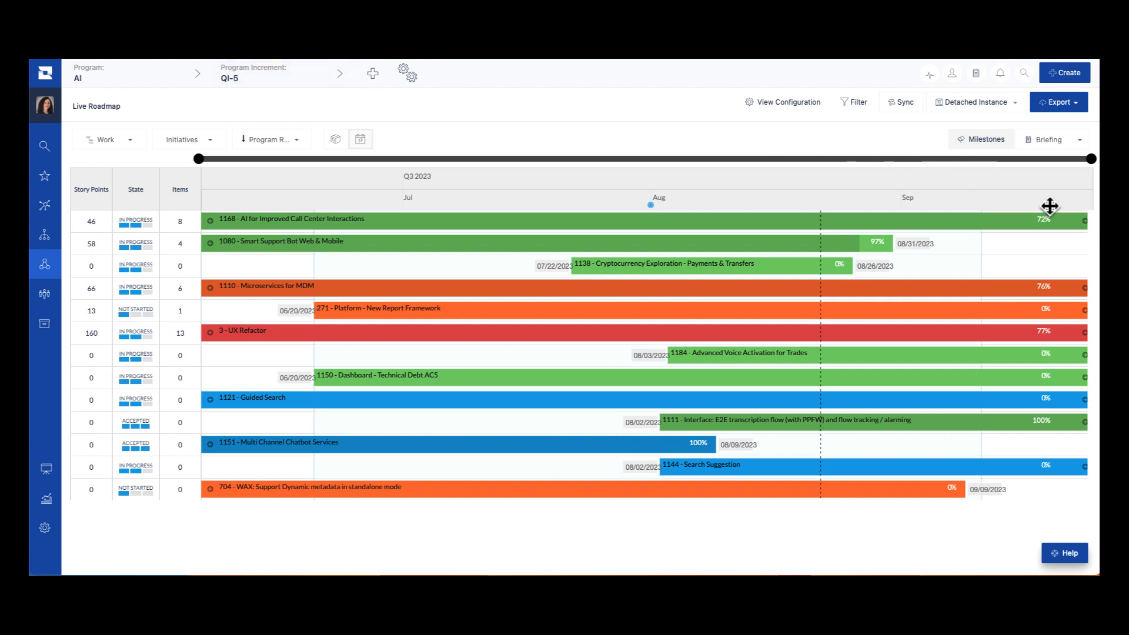
mouse_move(1082, 224)
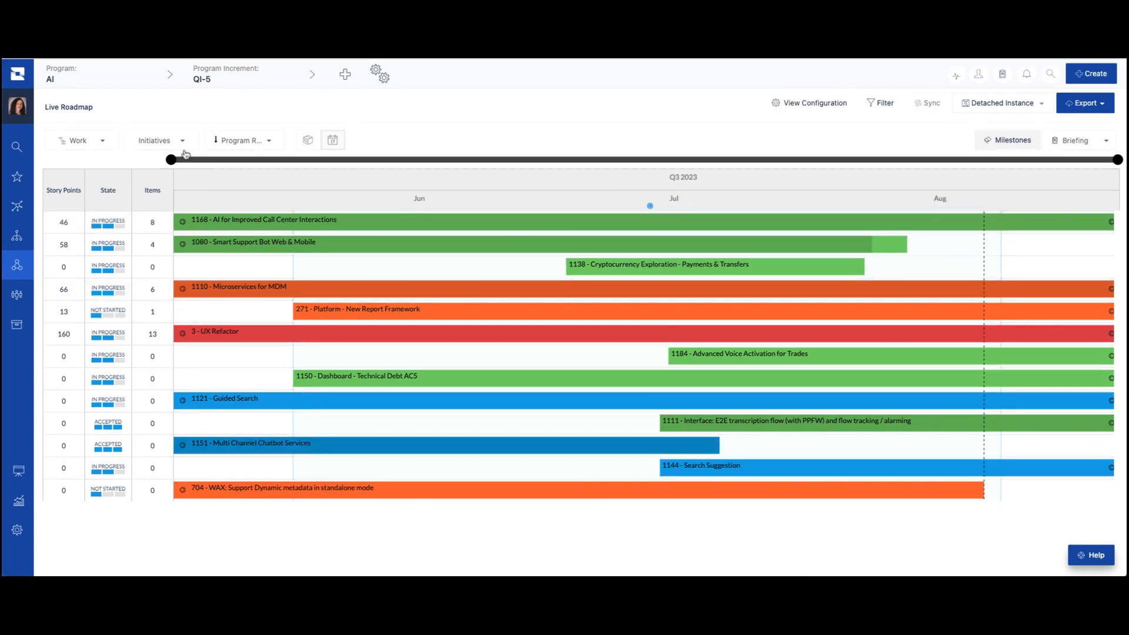
Show features instead of initiatives on the roadmap and lay the timeline out as sprints by program increment
click(179, 144)
click(160, 202)
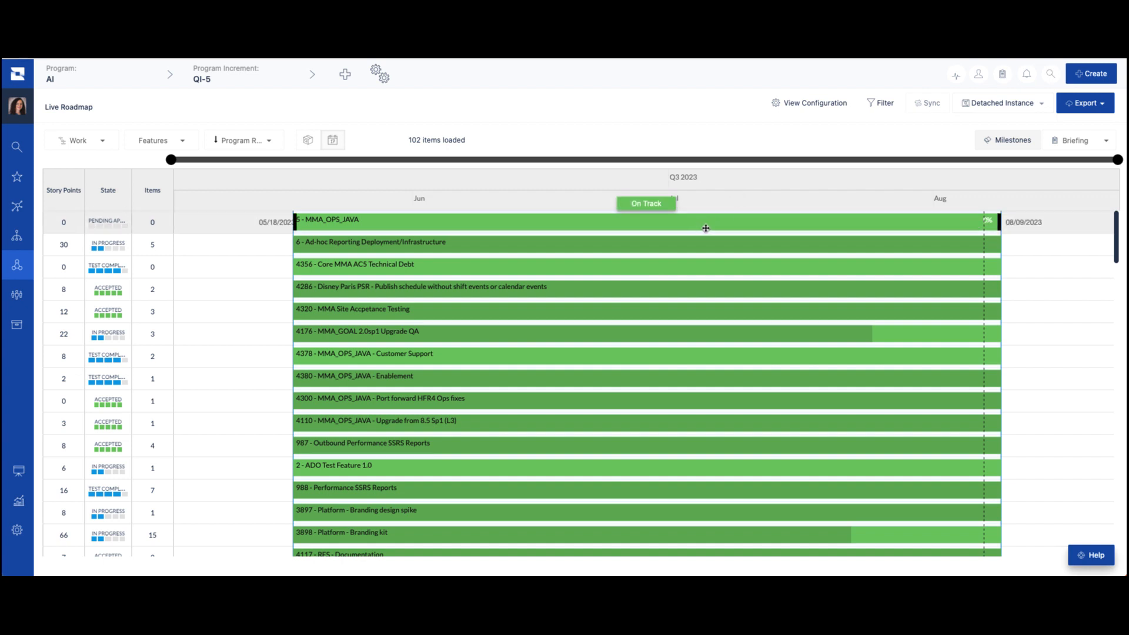
click(309, 142)
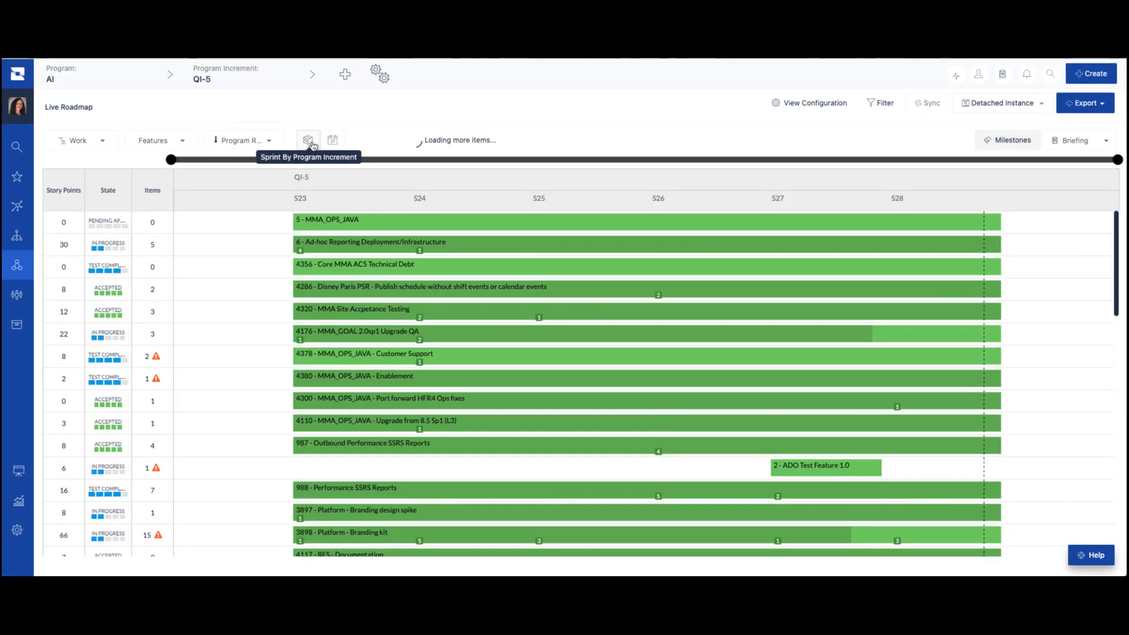
Inspect the stories behind the features' sprint markers, viewing the details of "Create build process for ad-hoc models" and closing them
mouse_move(422, 252)
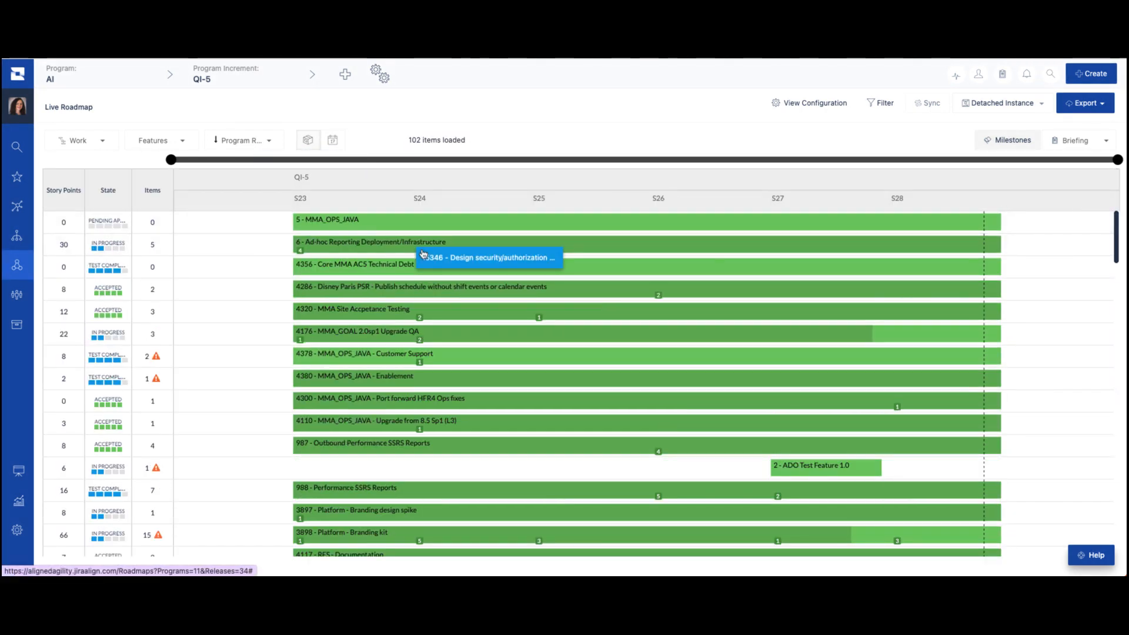
mouse_move(421, 324)
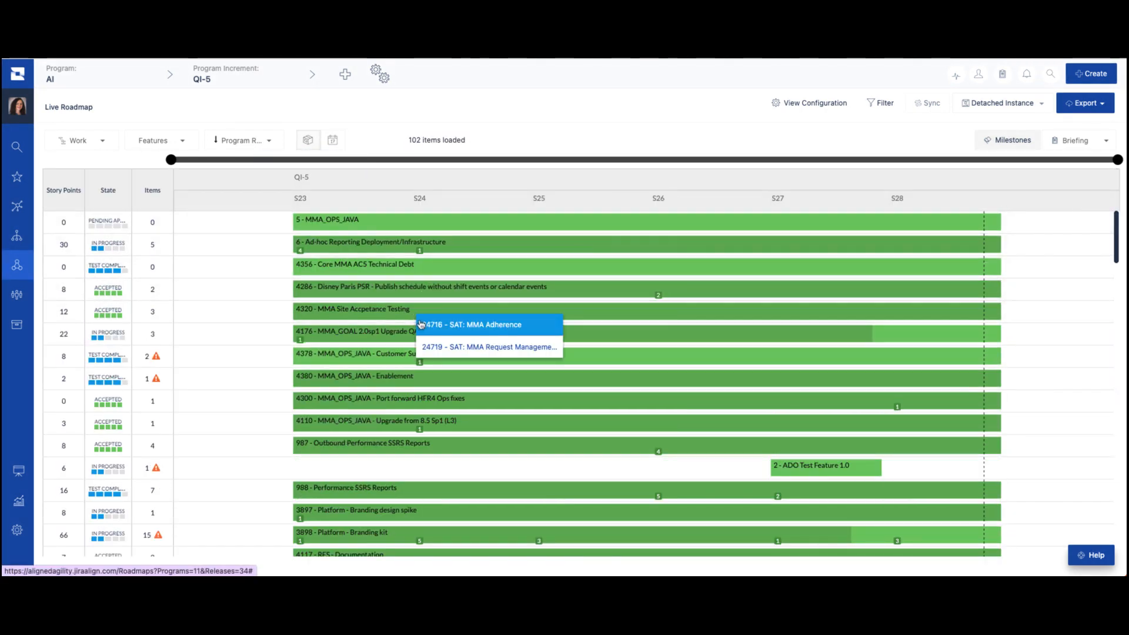
mouse_move(302, 256)
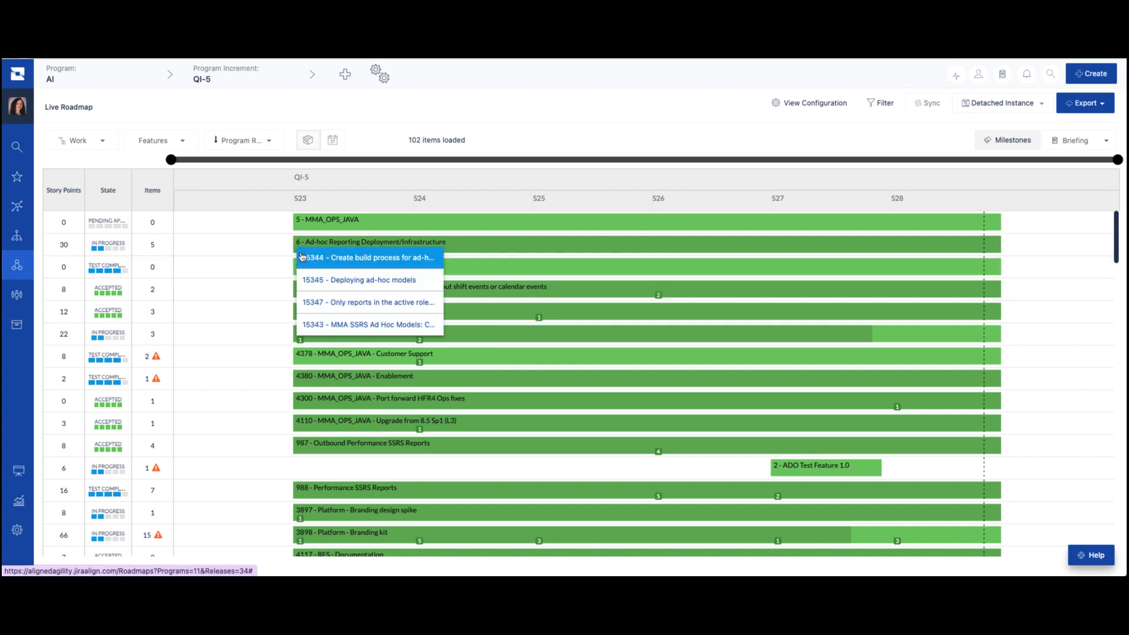
click(372, 259)
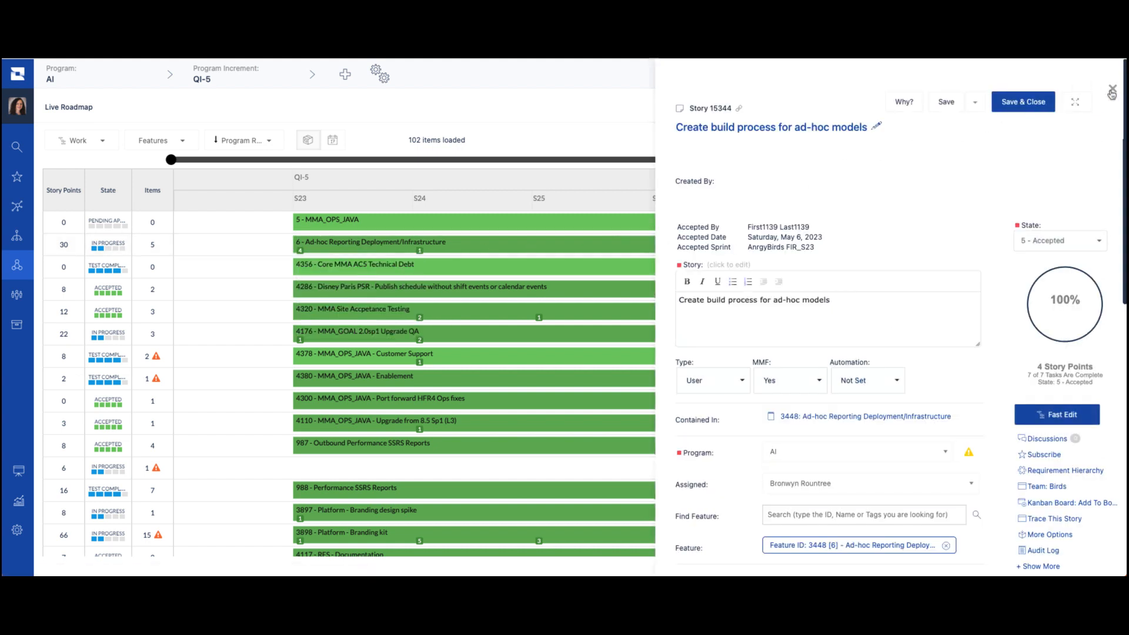
click(1116, 89)
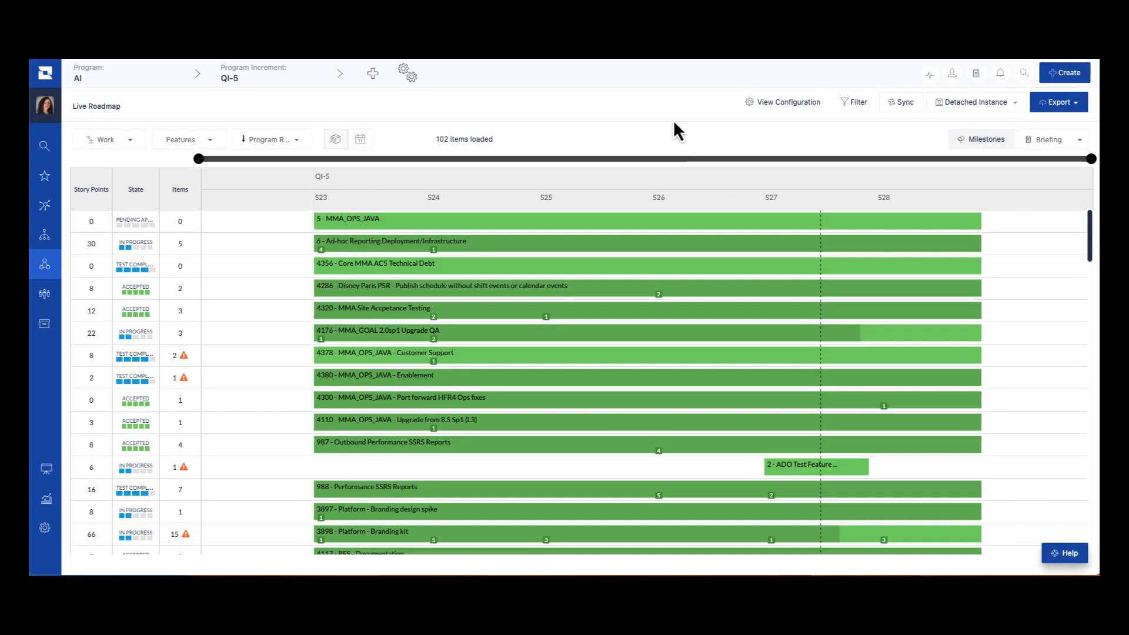
click(365, 269)
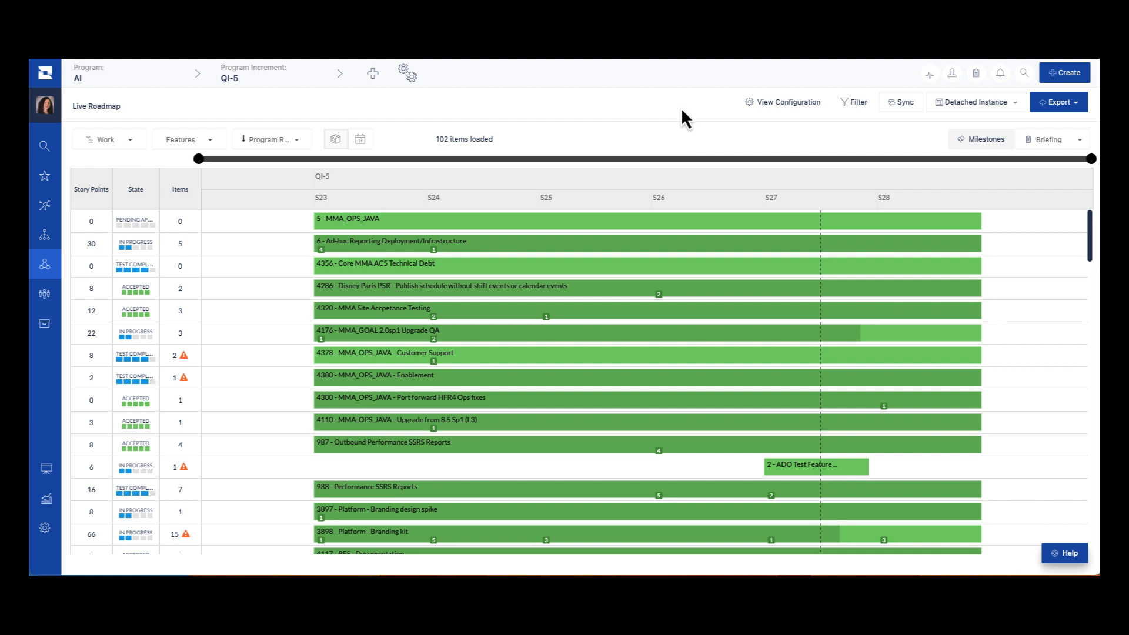
Set feature health to Critical / Slip for 4378 Customer Support, Done for 4380 Enablement and At Risk for 2 ADO Test Feature
right_click(662, 357)
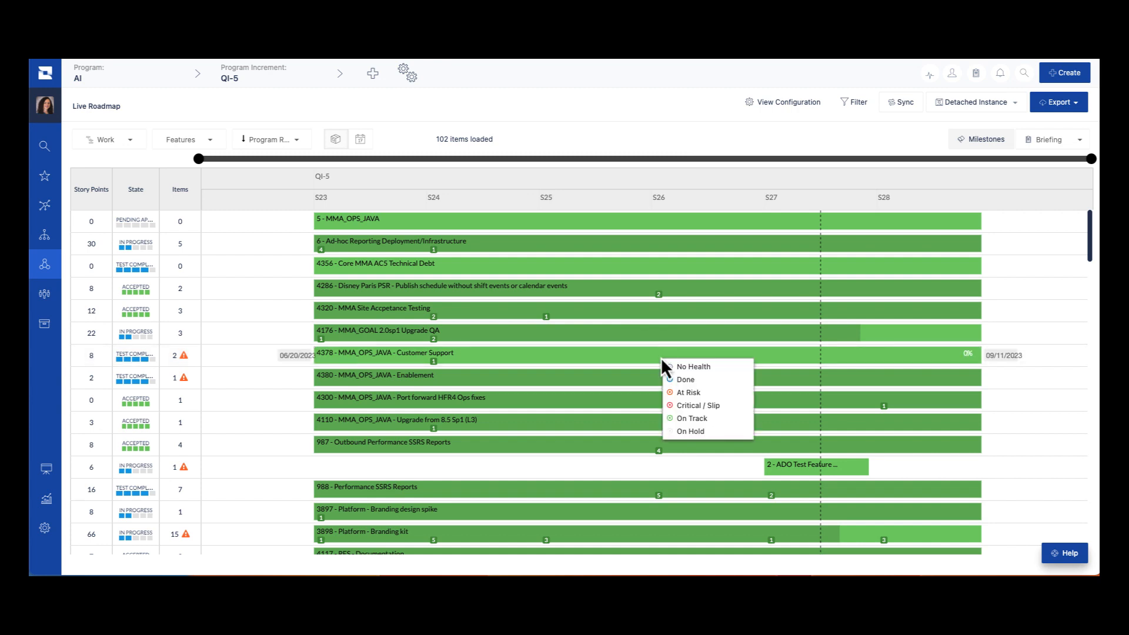
click(705, 406)
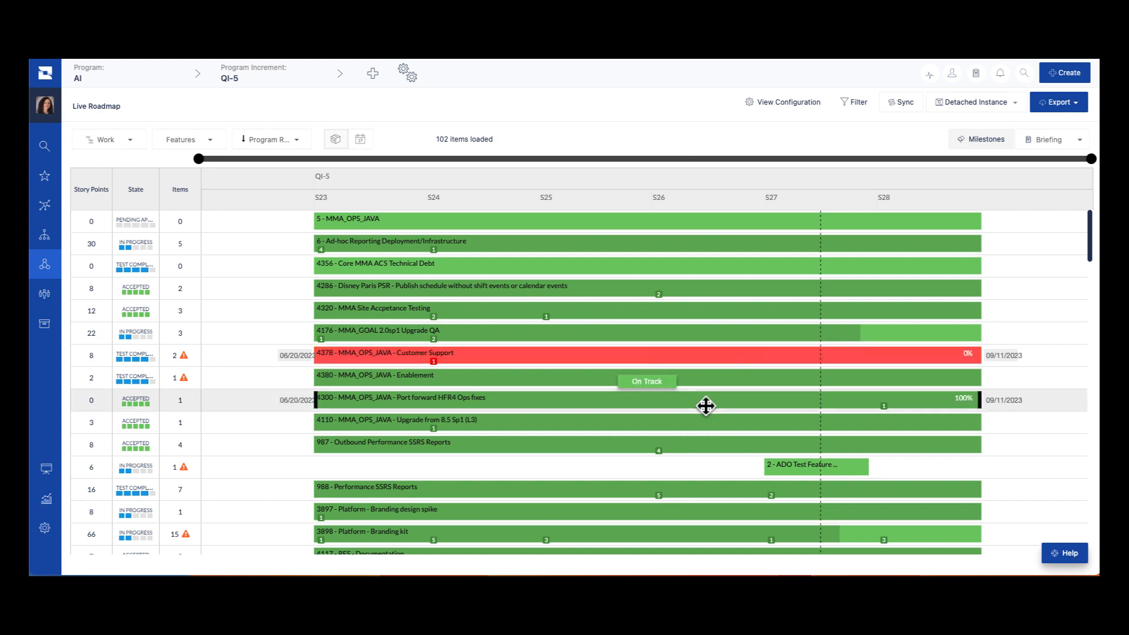
right_click(674, 378)
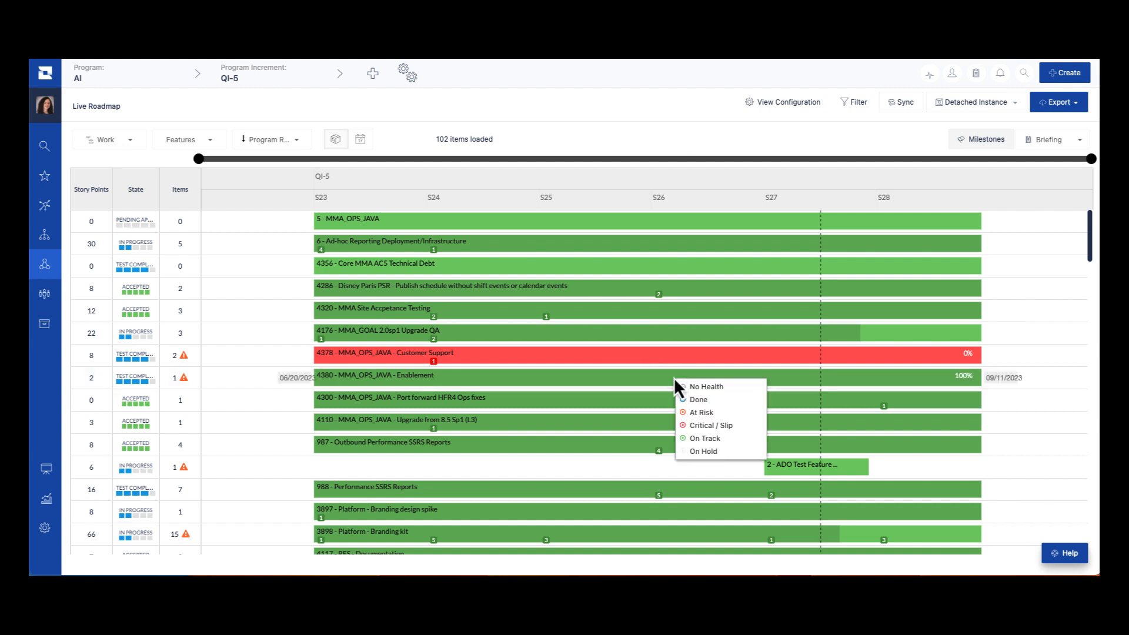
click(697, 400)
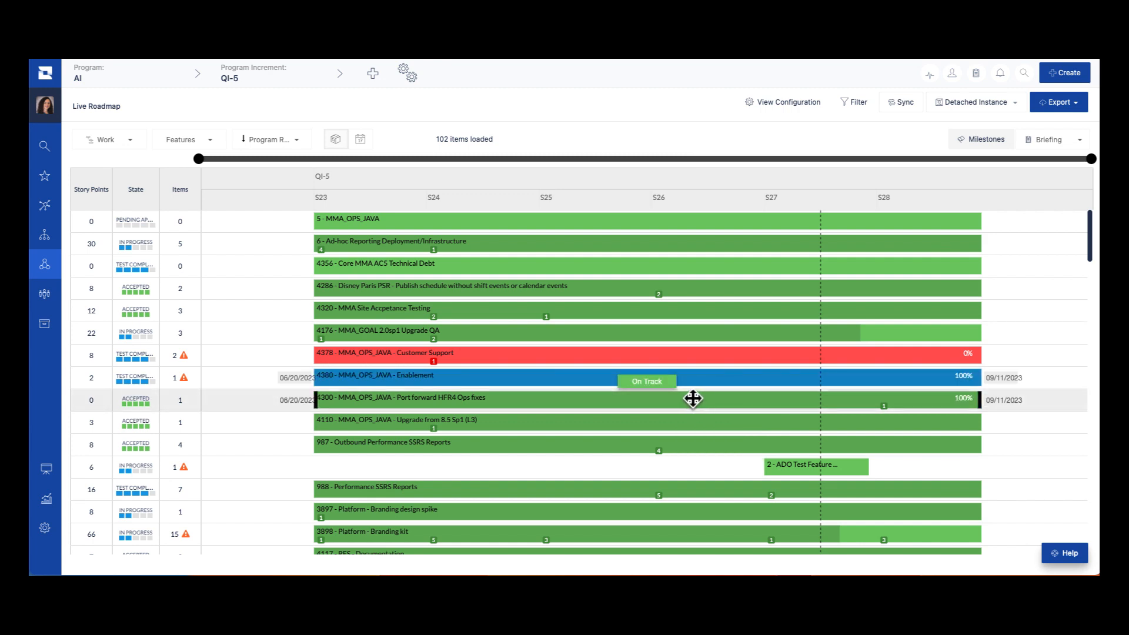
click(809, 470)
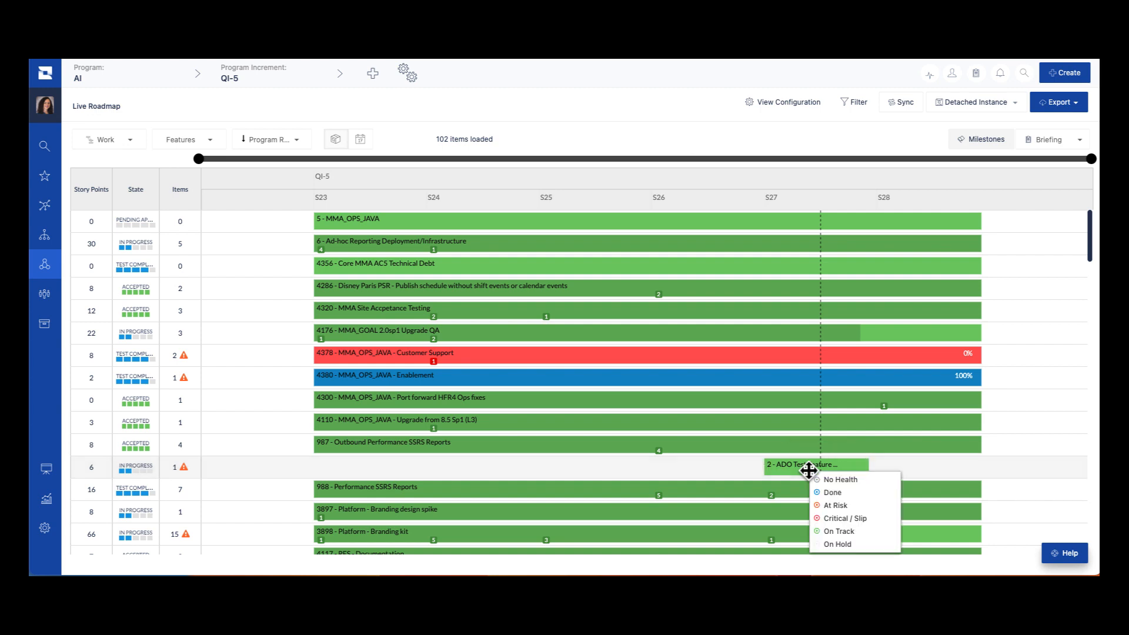
click(837, 507)
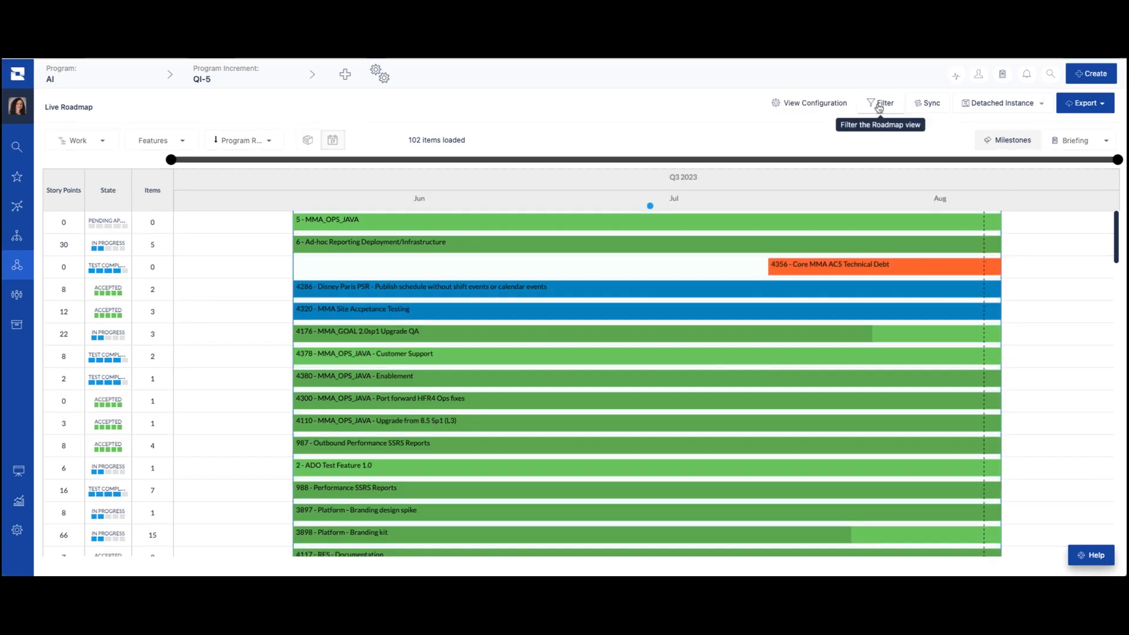
Filter the roadmap by the initiative Microservices for MDM
click(880, 109)
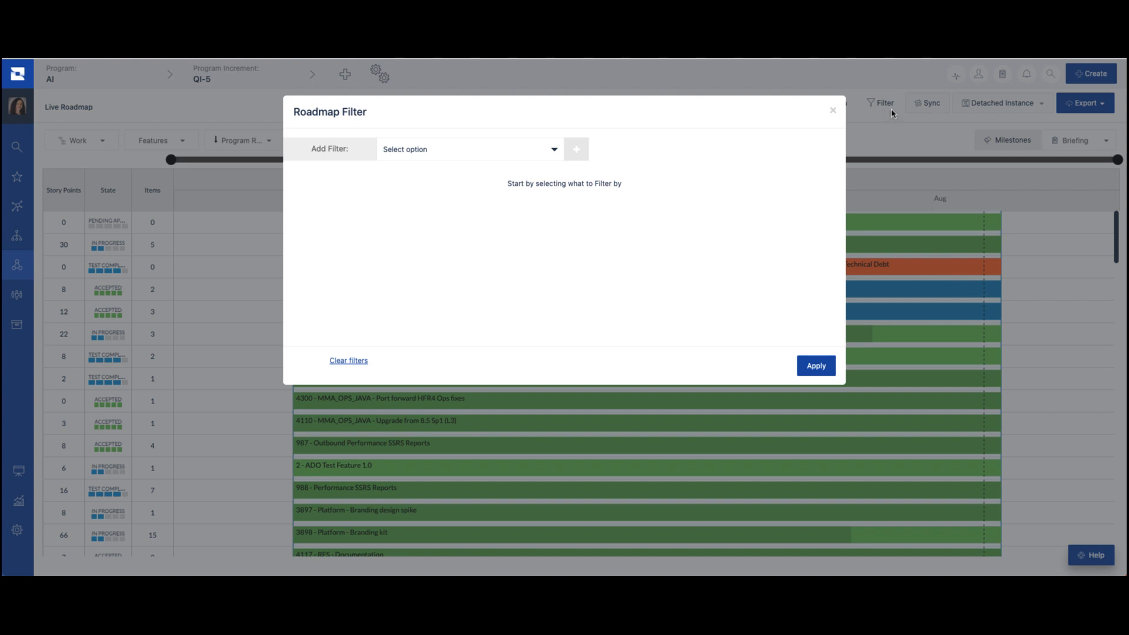
click(554, 152)
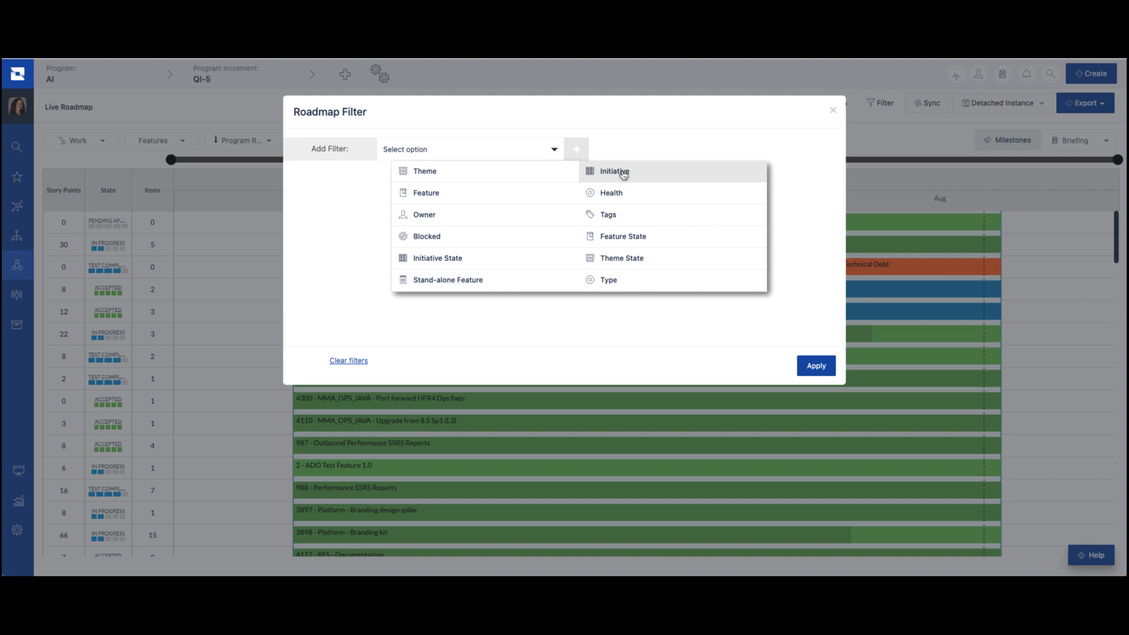
click(623, 174)
click(578, 155)
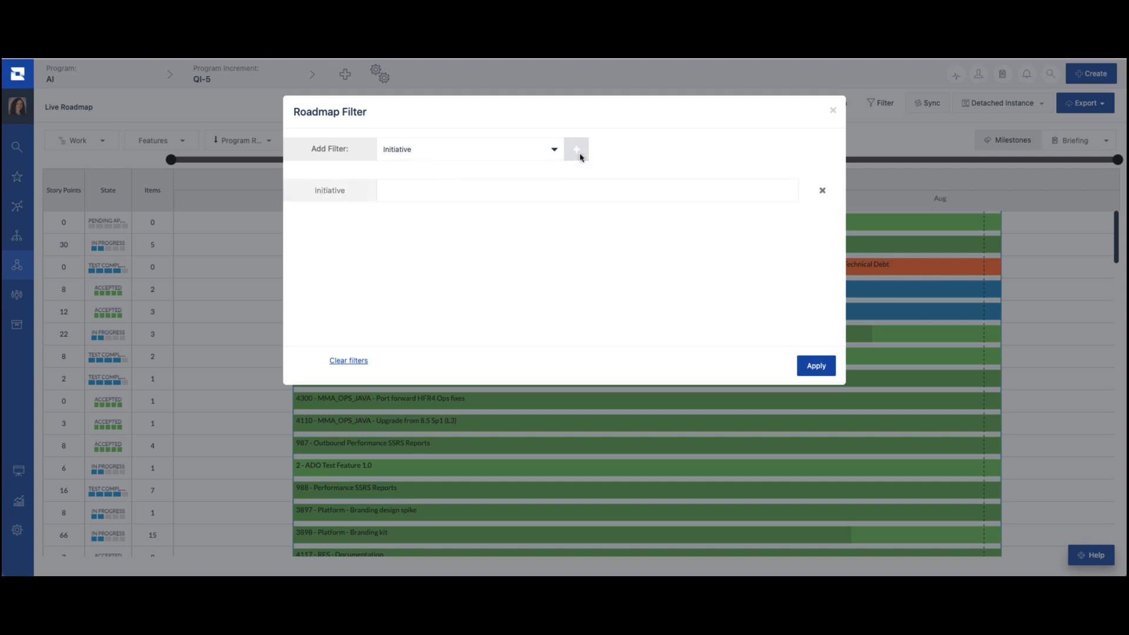
click(421, 192)
text(microse)
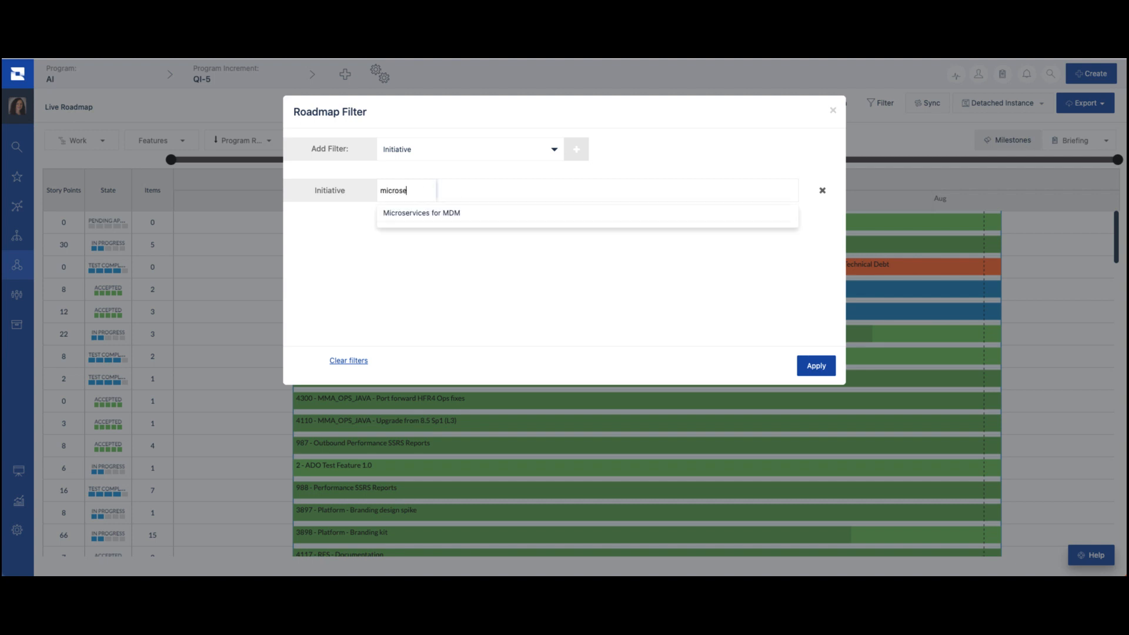
click(403, 218)
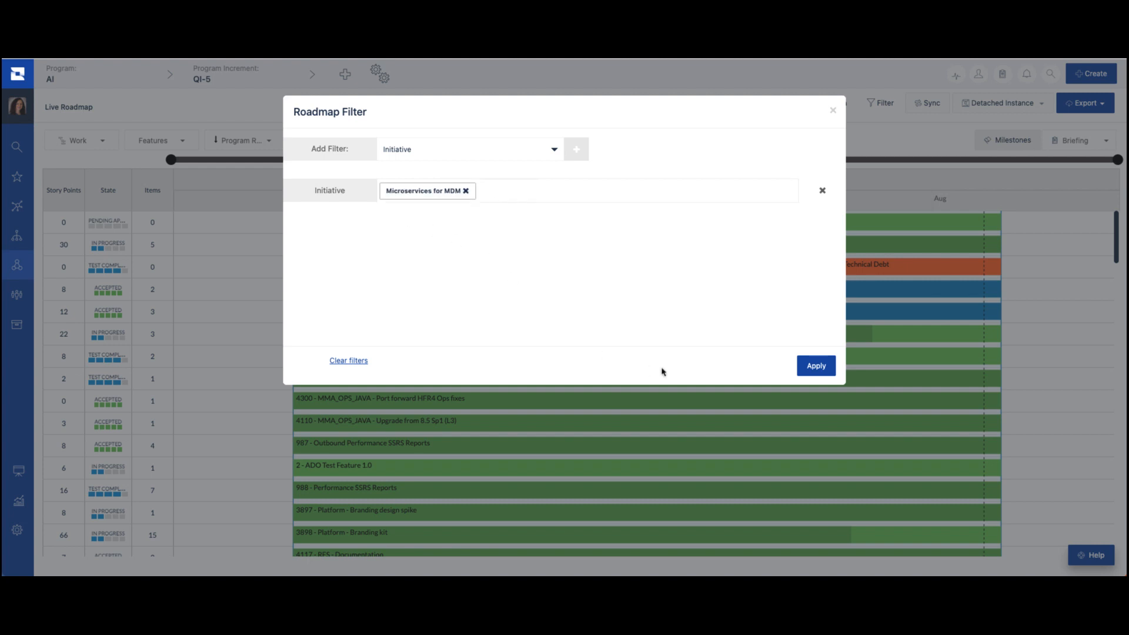
click(815, 365)
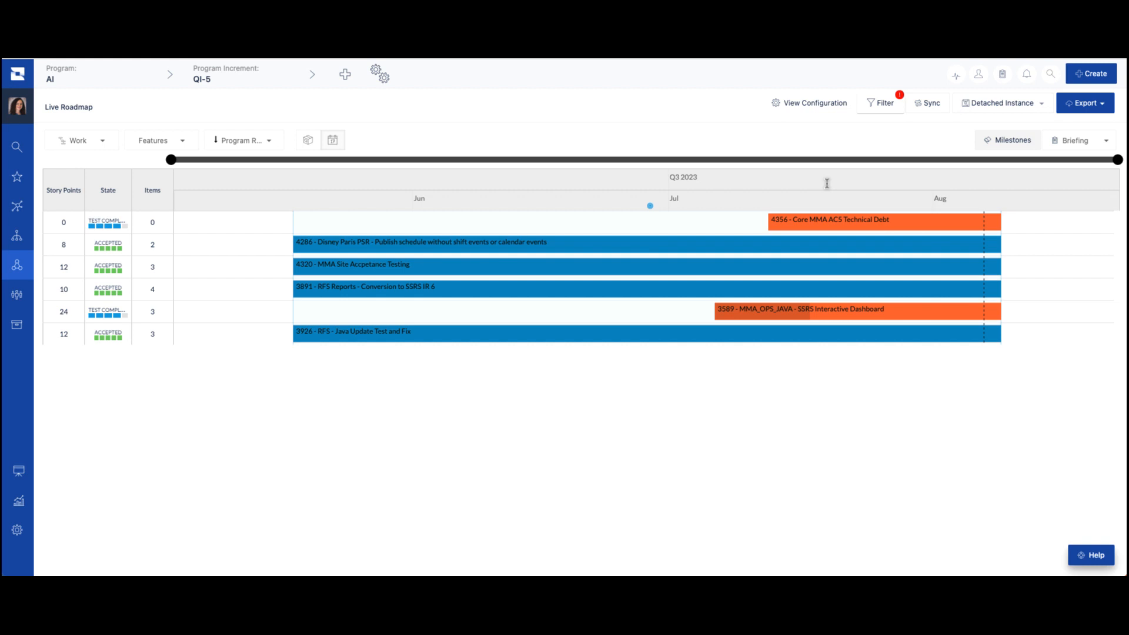
Review the pending roadmap sync changes and the list of own detached instances, closing both without applying anything
click(928, 107)
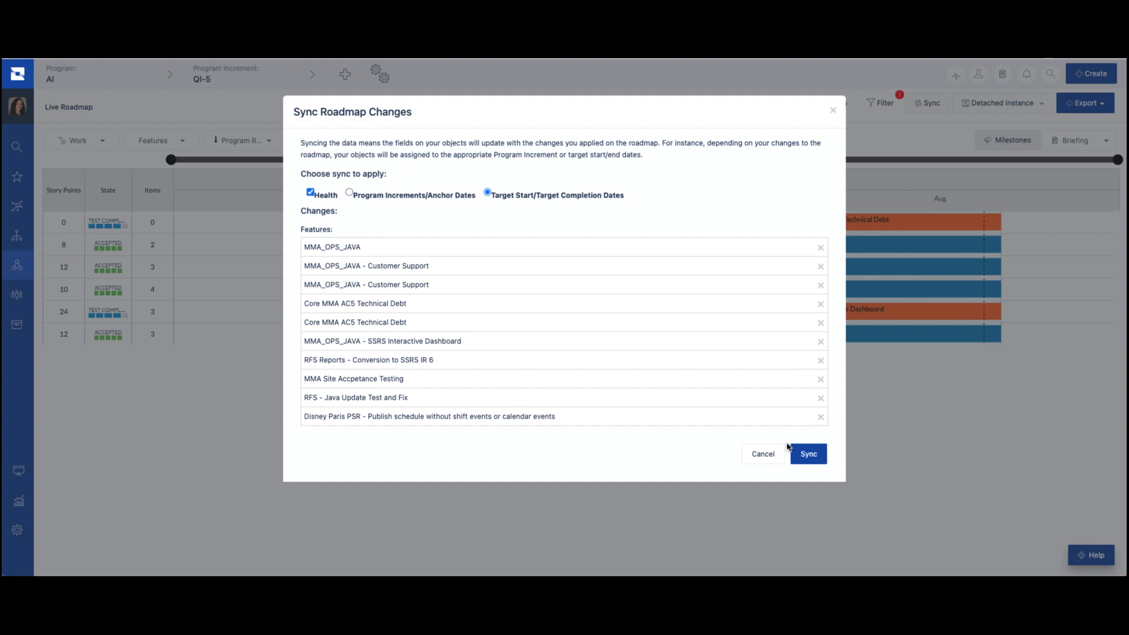
click(833, 113)
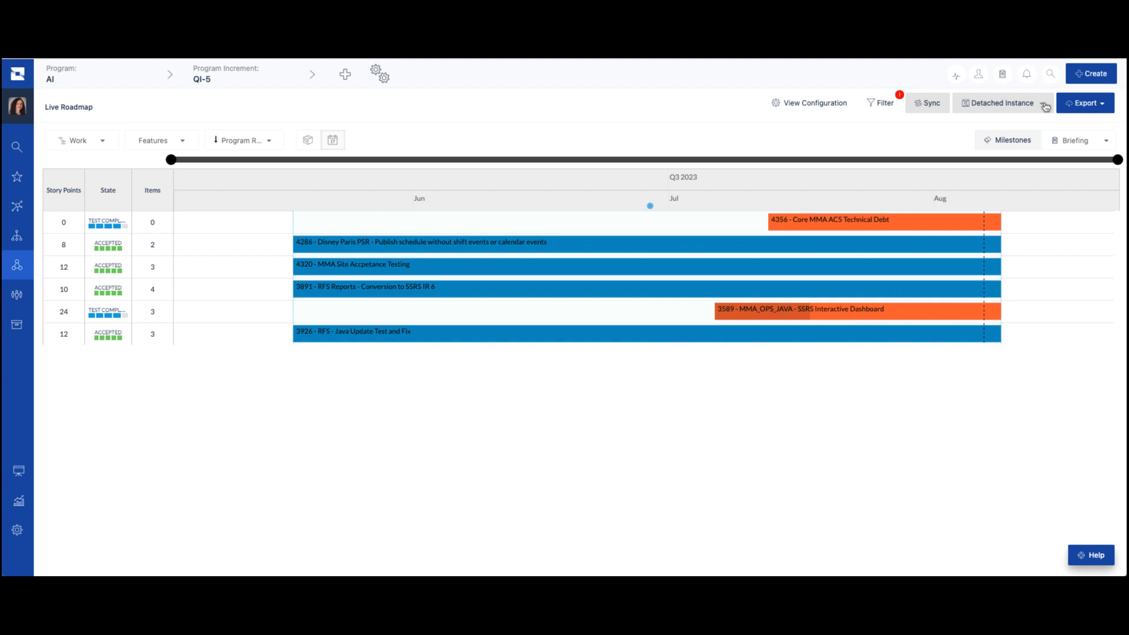
click(1045, 107)
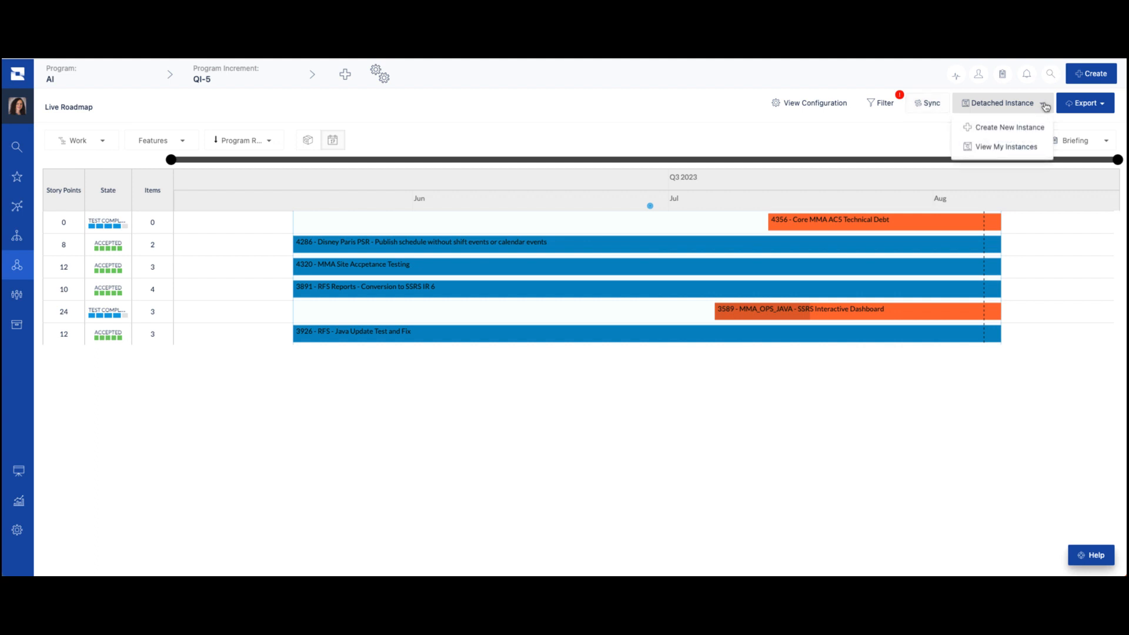
click(1019, 148)
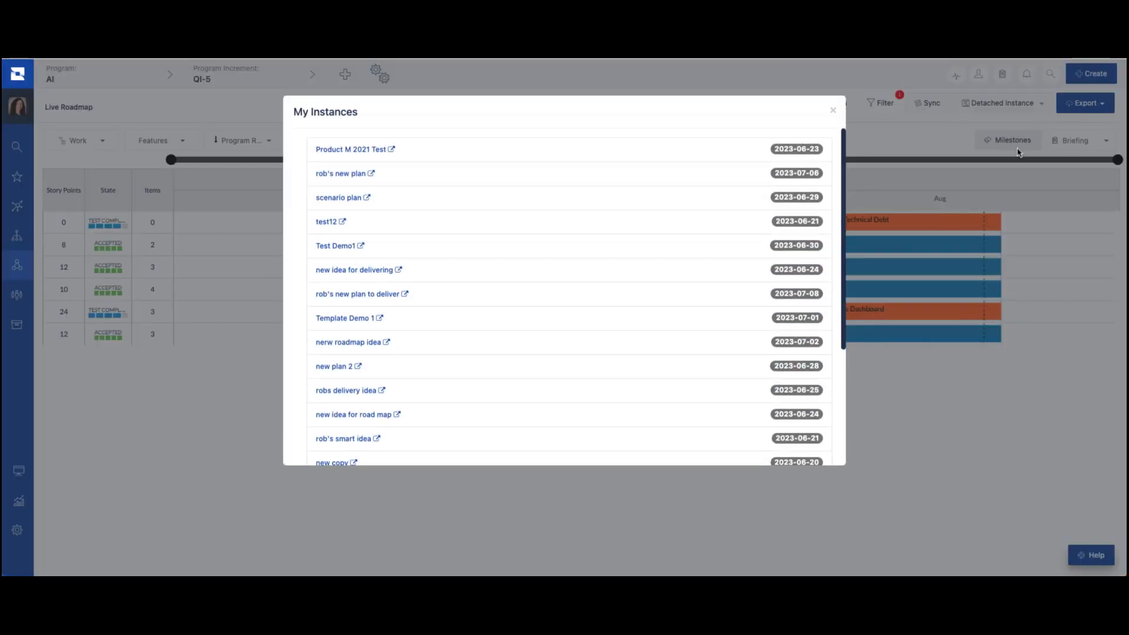
click(832, 111)
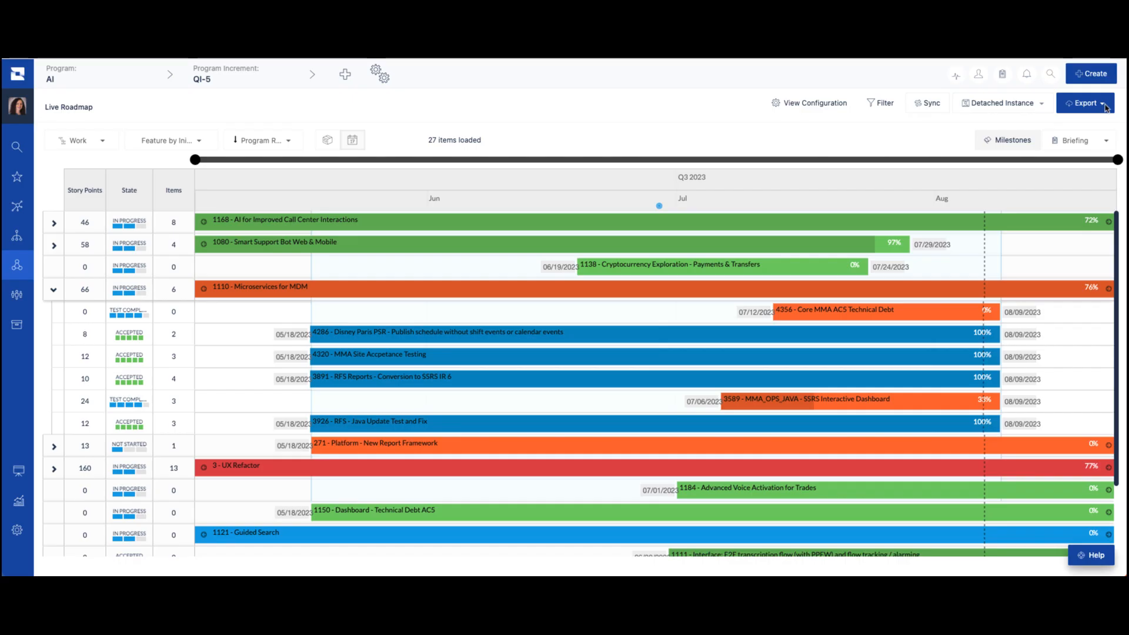
Review the custom columns and other options in the roadmap's view configuration and leave it without applying changes
click(1104, 108)
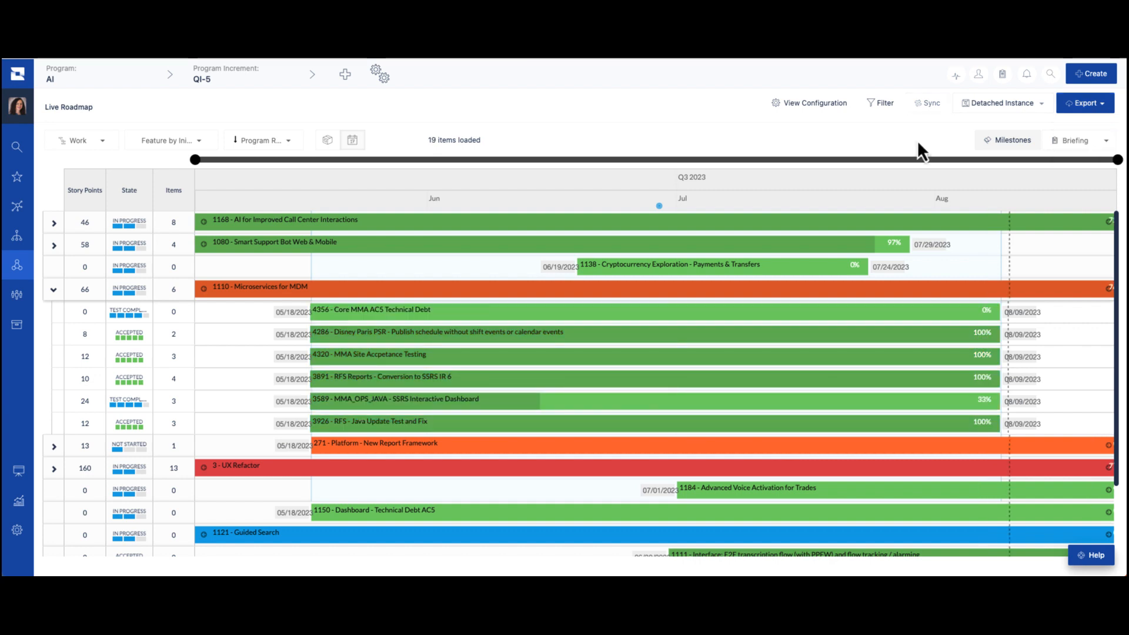
click(827, 107)
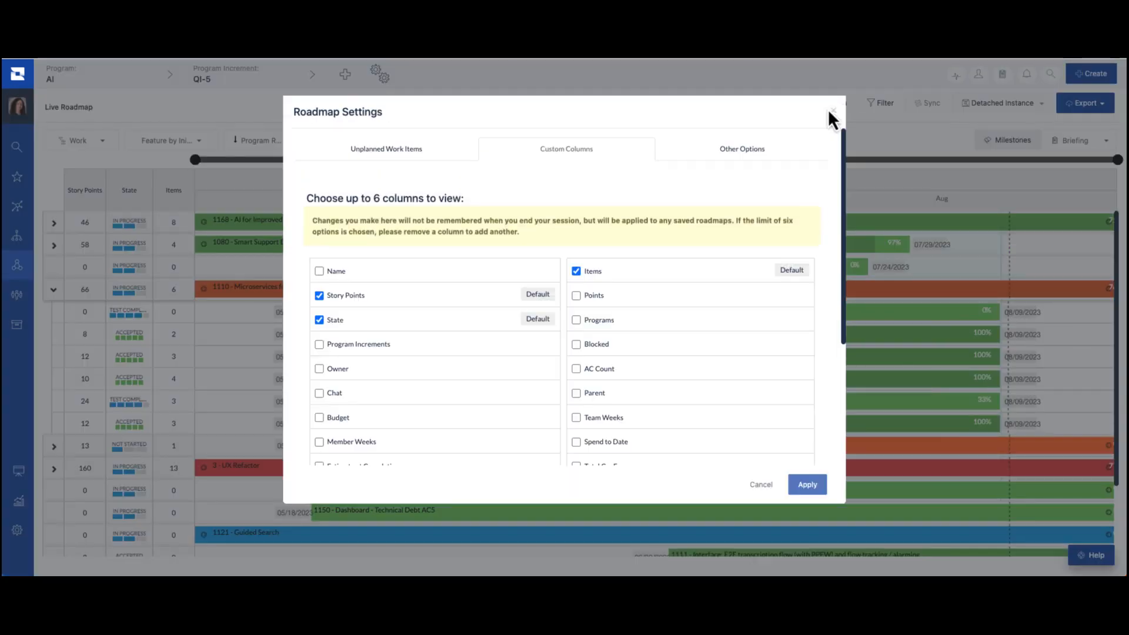
click(776, 158)
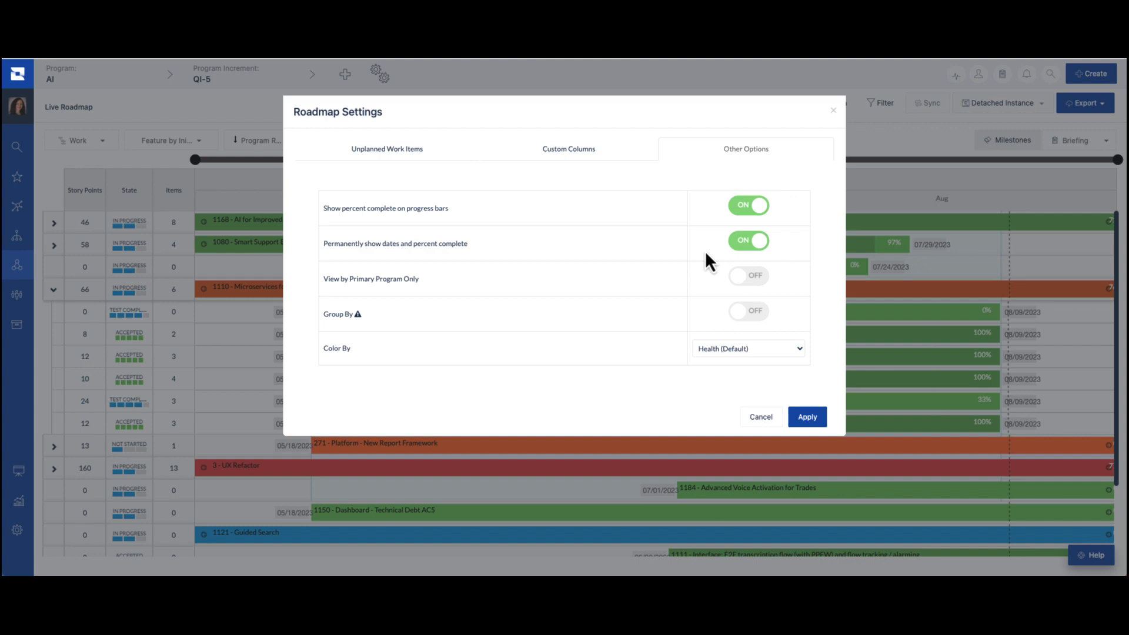
click(765, 419)
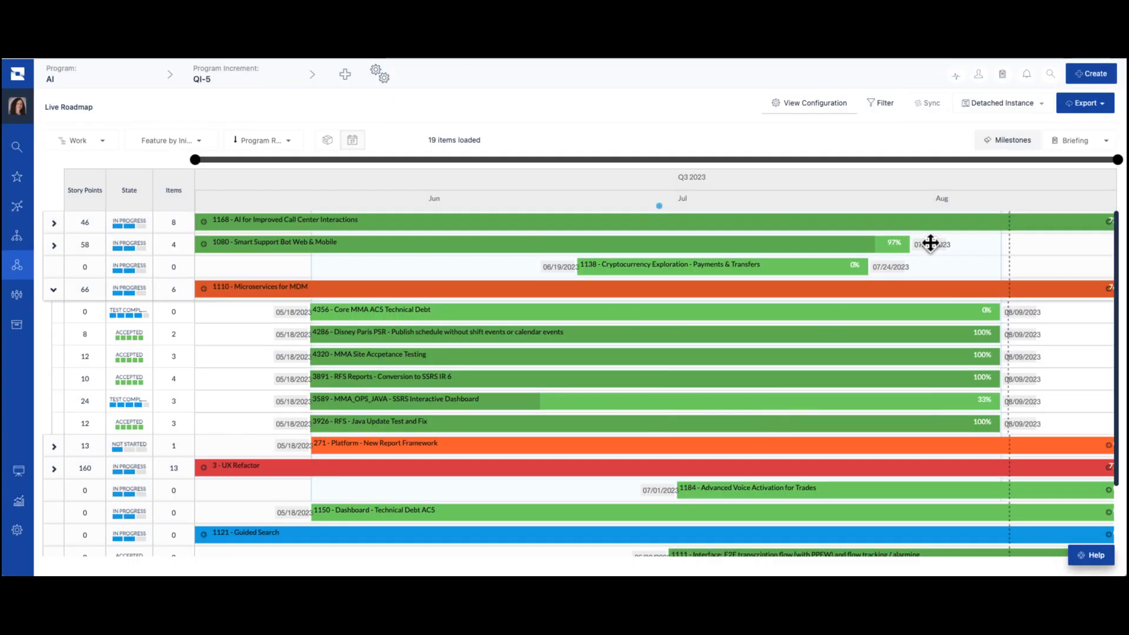
Open the PNG export preview of the roadmap and look through the snapshot
click(1104, 106)
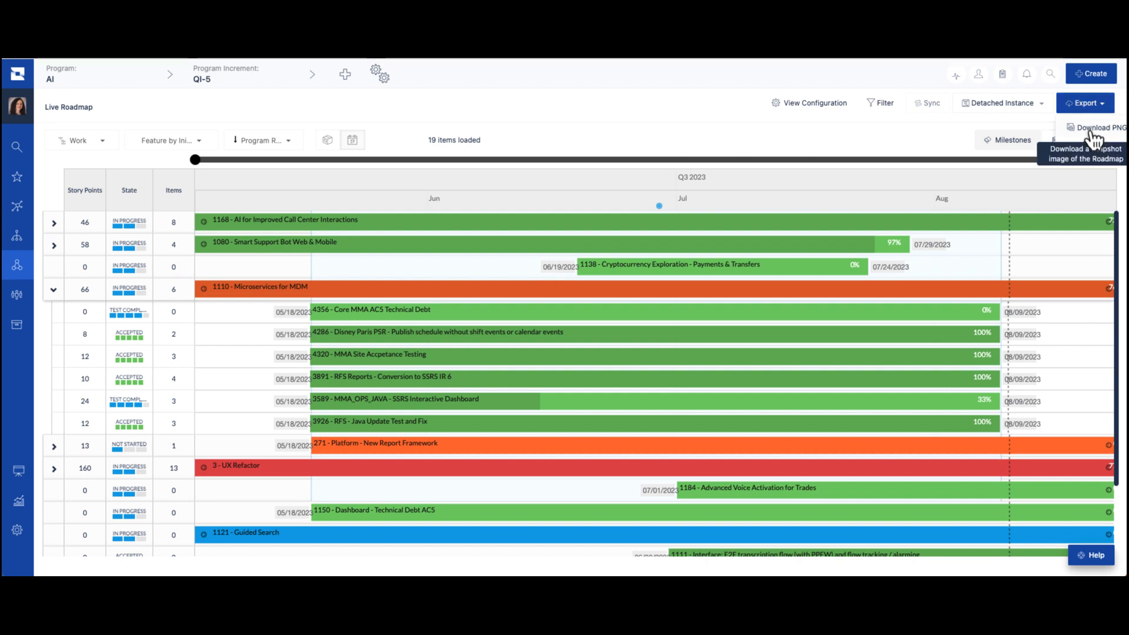
click(1091, 135)
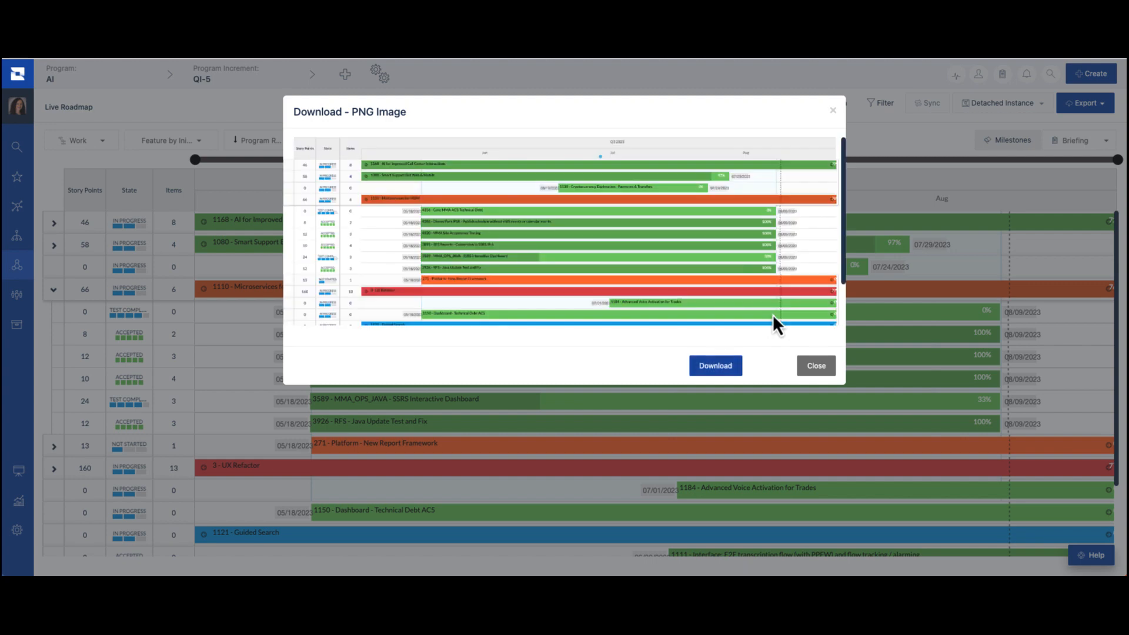
scroll(795, 221, down, 3)
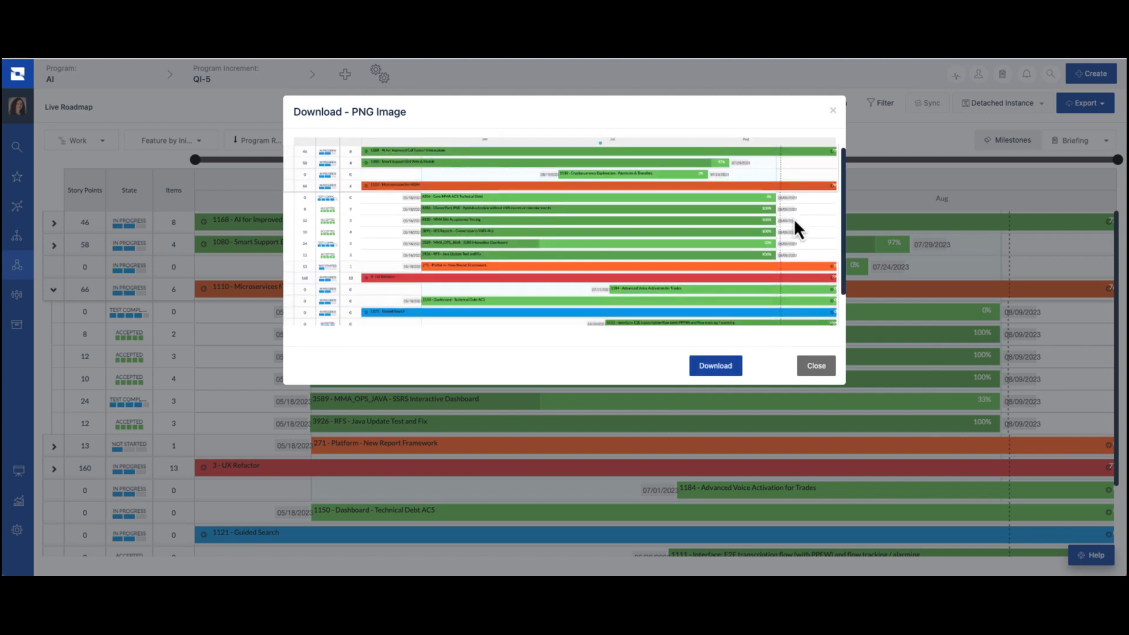
Look through the rest of the roadmap's PNG export preview and close it without downloading
scroll(794, 217, down, 5)
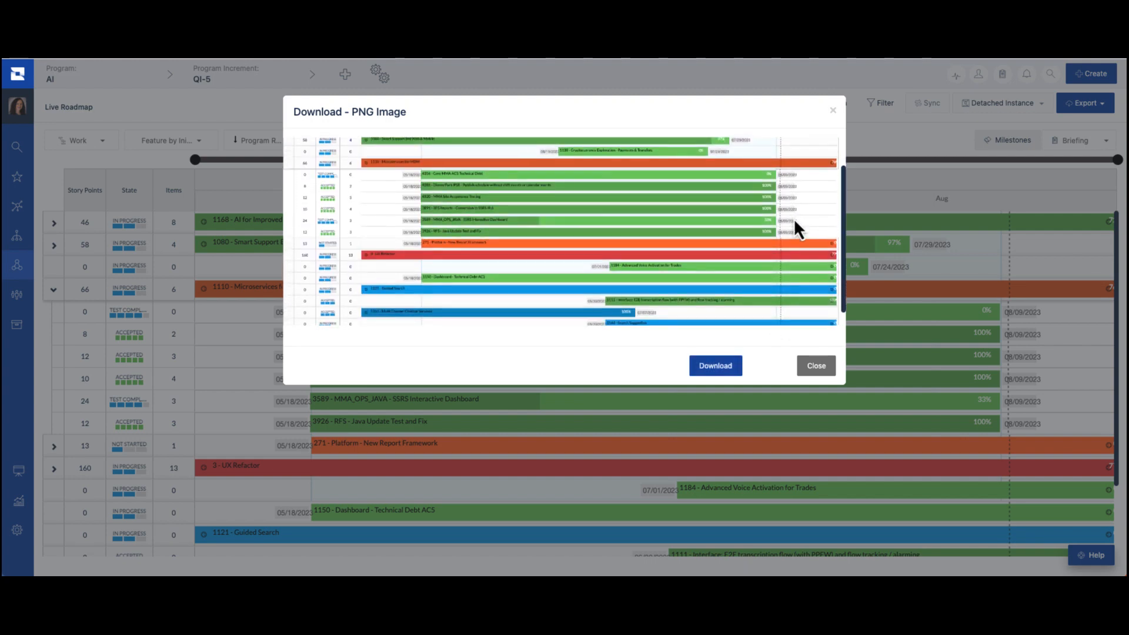
click(818, 368)
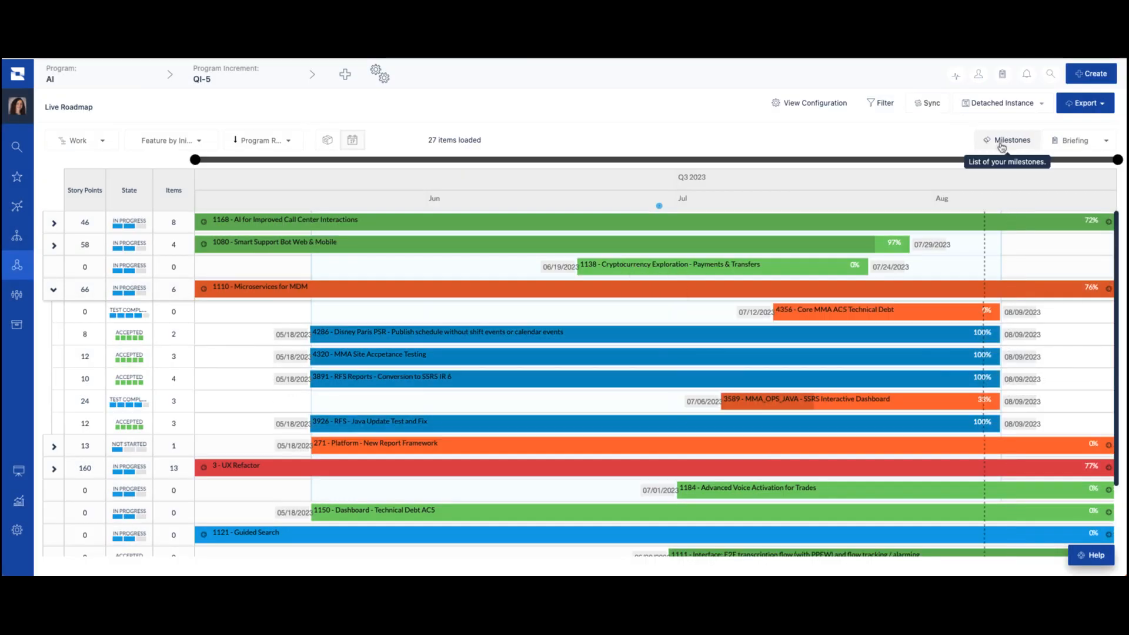
Turn on Fixed Date Milestones for the roadmap's work view and apply the change
click(1002, 146)
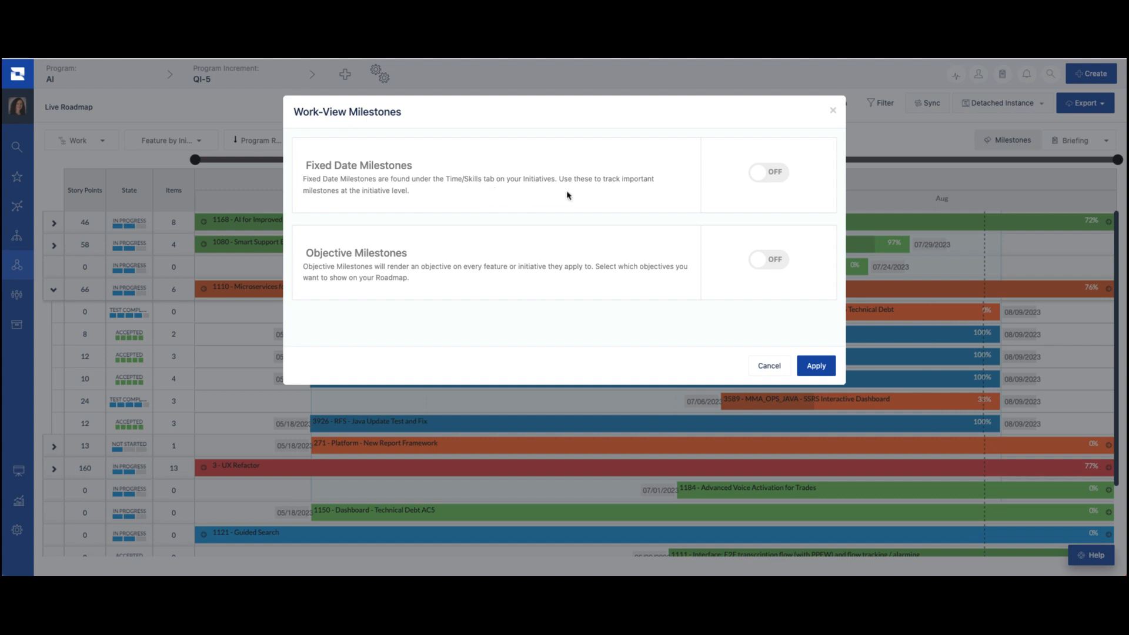
click(773, 177)
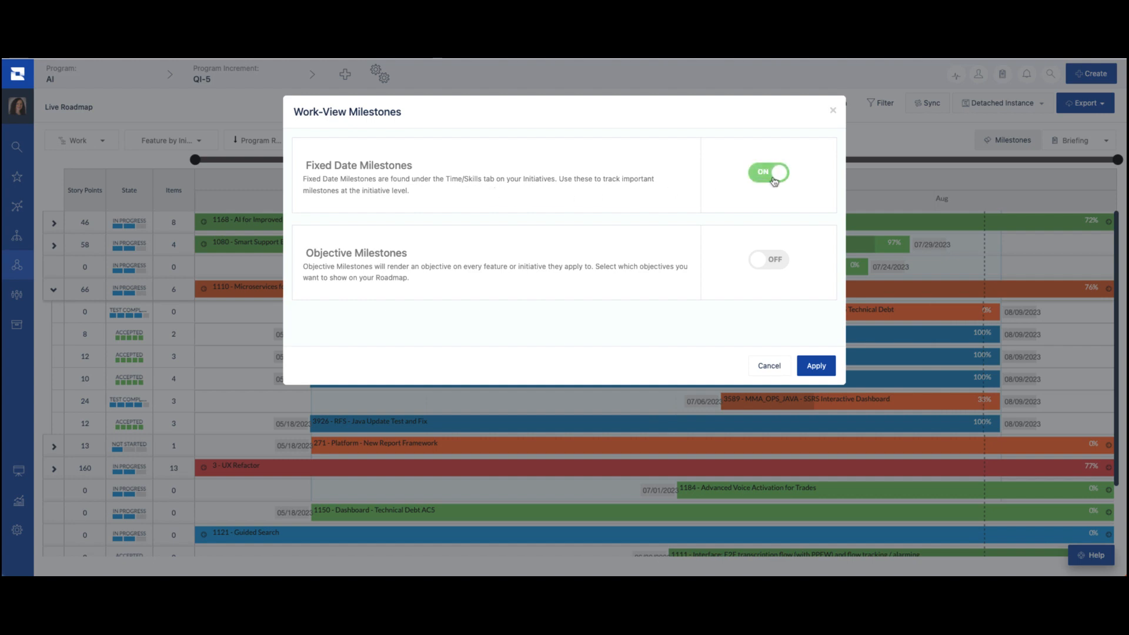
click(816, 366)
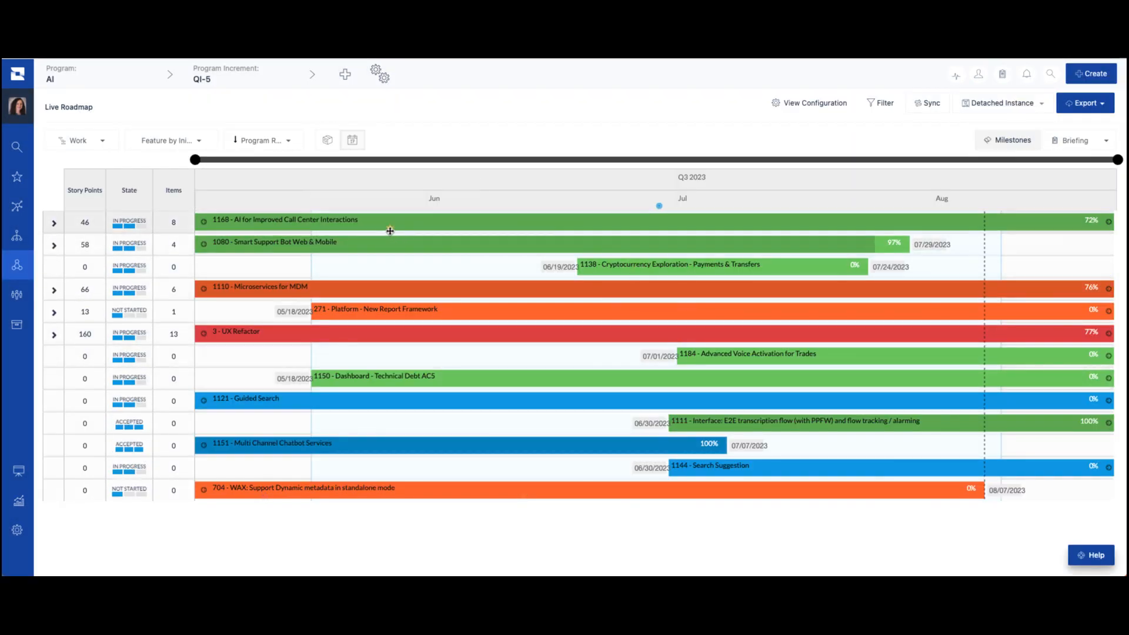
Review the schedule and fixed date milestones in the Time / Skills details of initiative 1168, AI for Improved Call Center Interactions, and close it
mouse_move(390, 230)
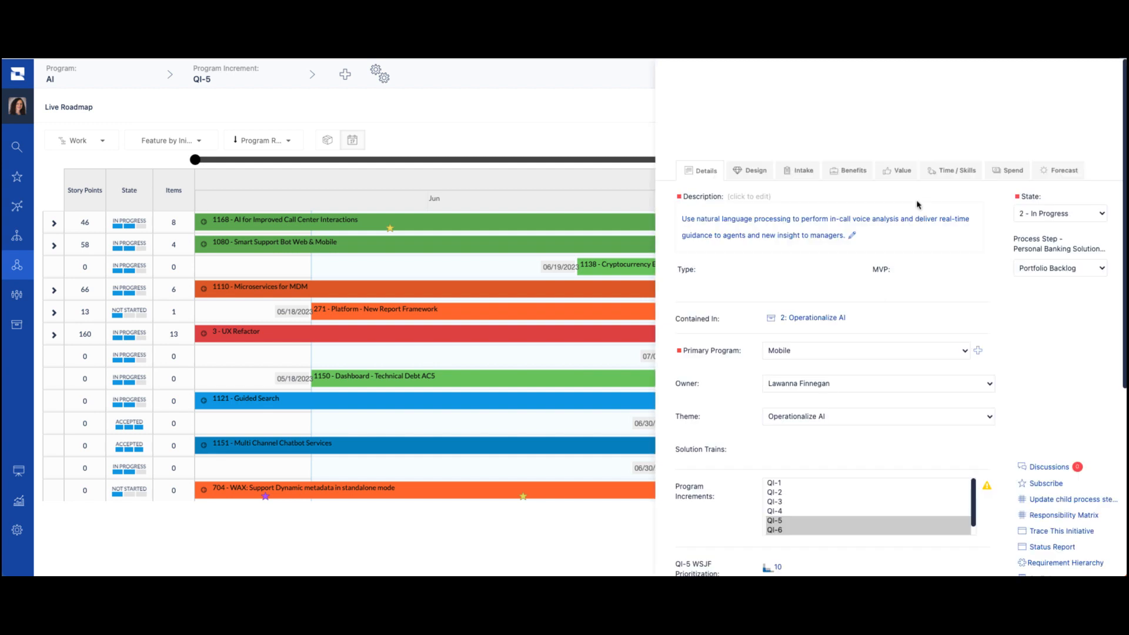
click(954, 171)
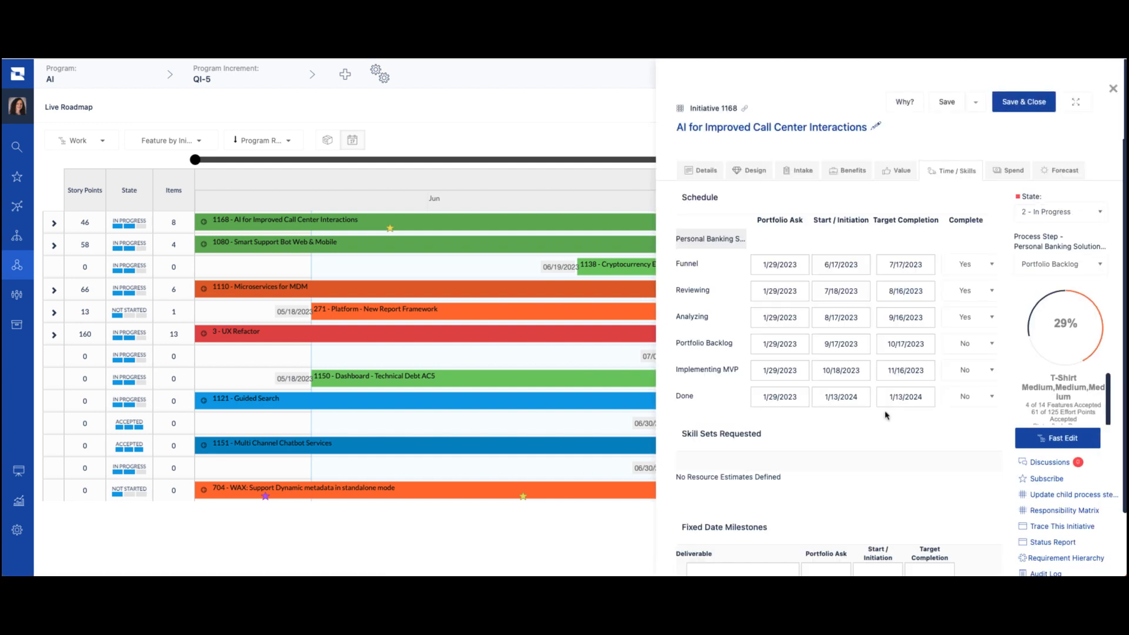
scroll(885, 409, down, 3)
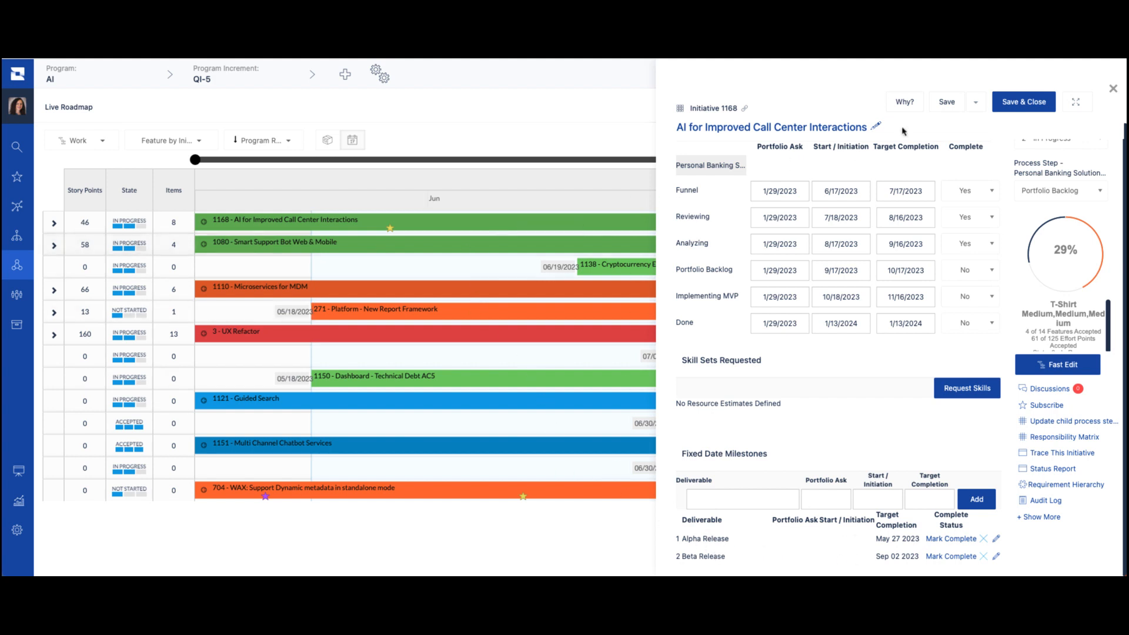
click(1115, 91)
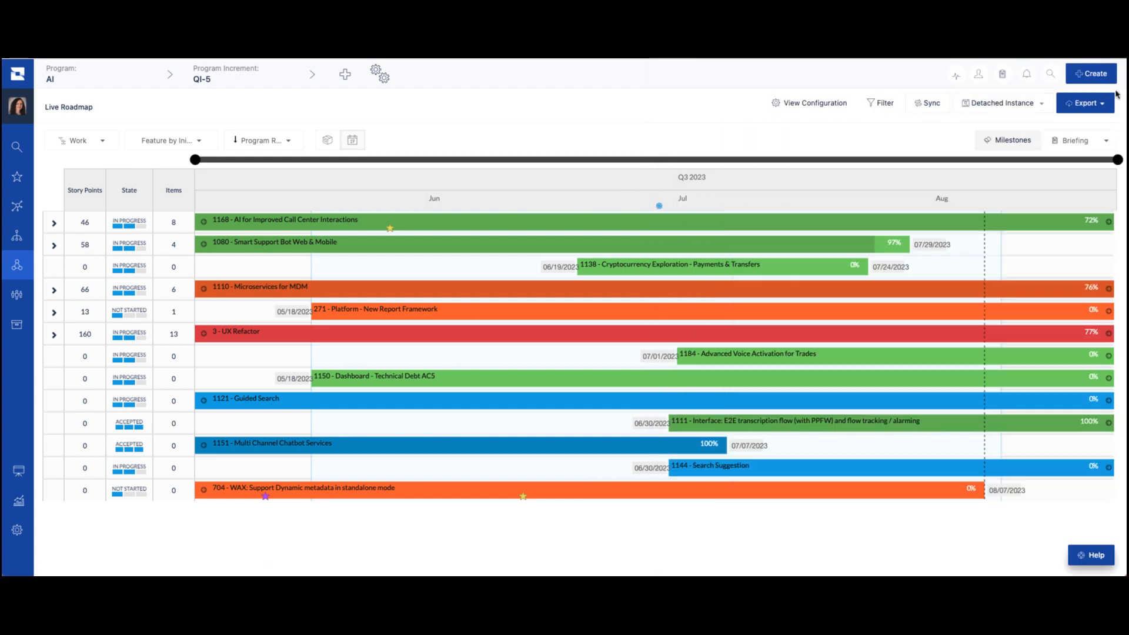
Turn on Objective Milestones and show "Deliver a more compelling self serve experience" and "Become market leader in mobile investment and banking space" on the roadmap
click(1009, 143)
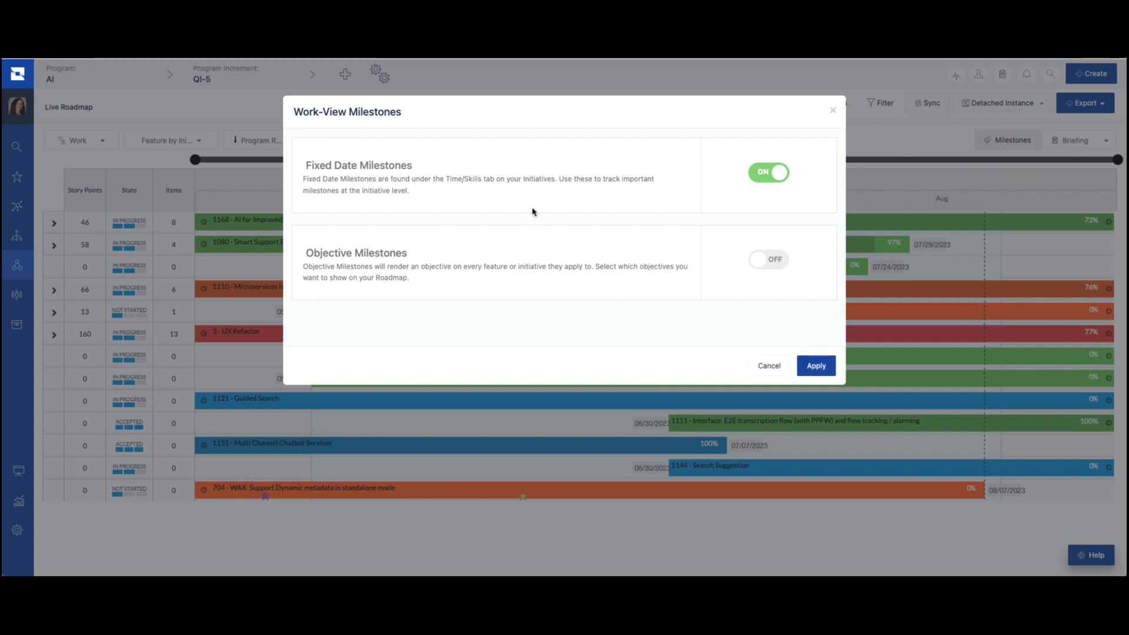
click(778, 263)
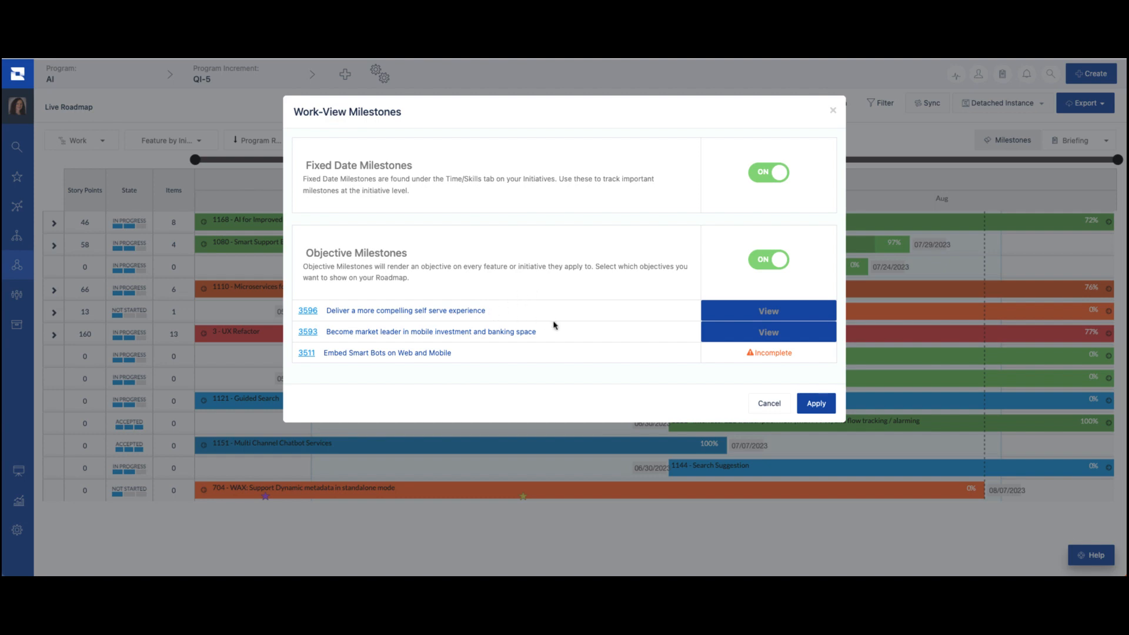
click(773, 316)
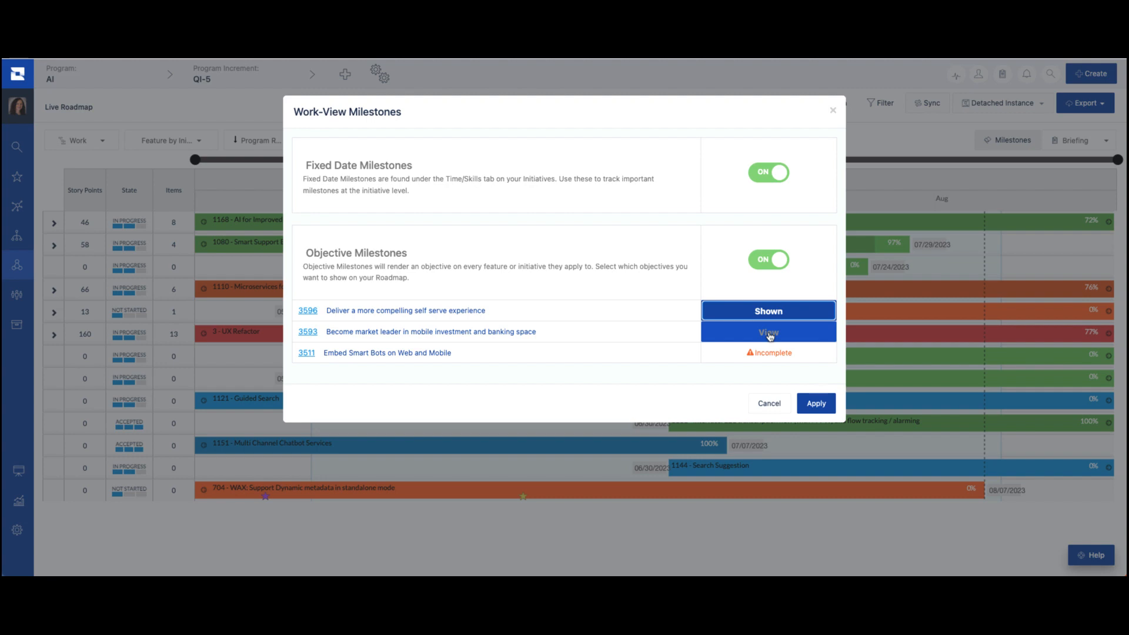
click(769, 334)
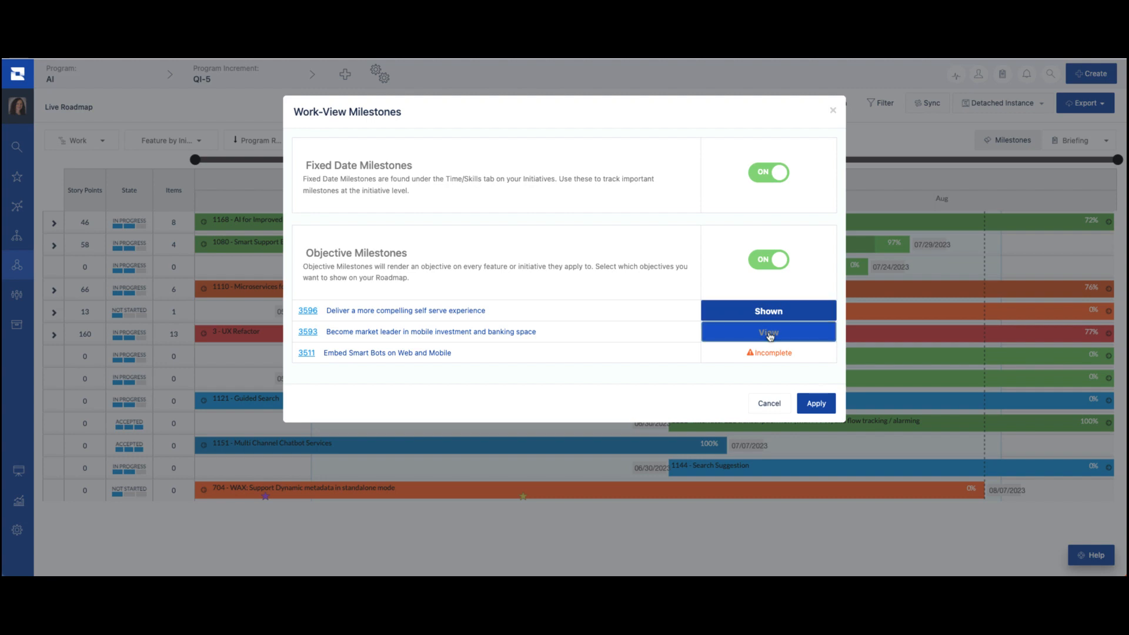
click(816, 411)
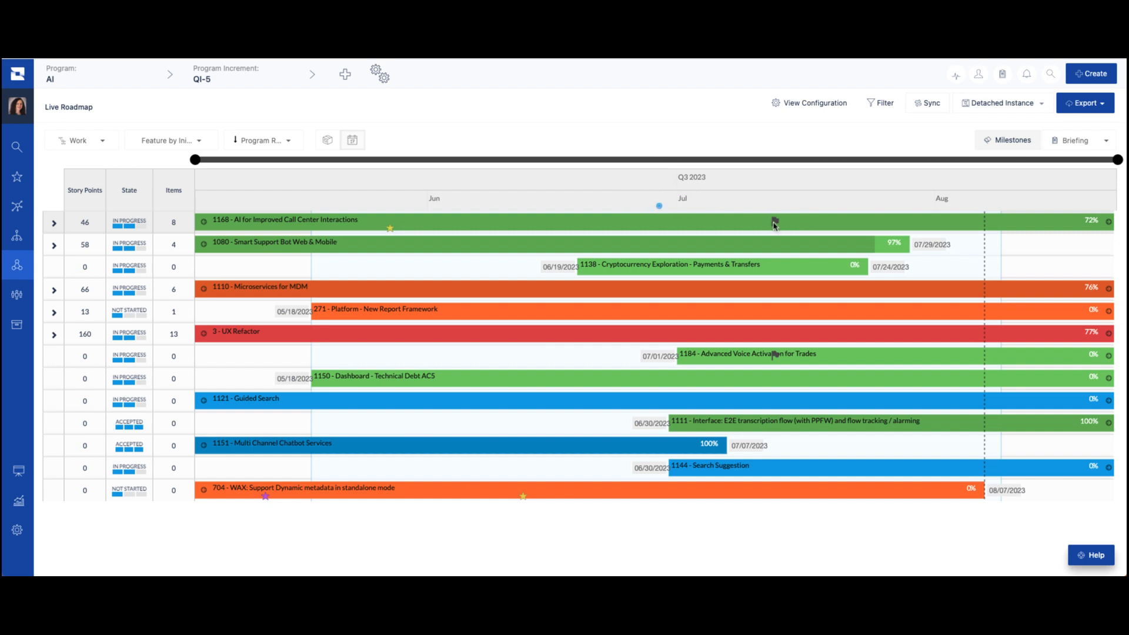
mouse_move(774, 223)
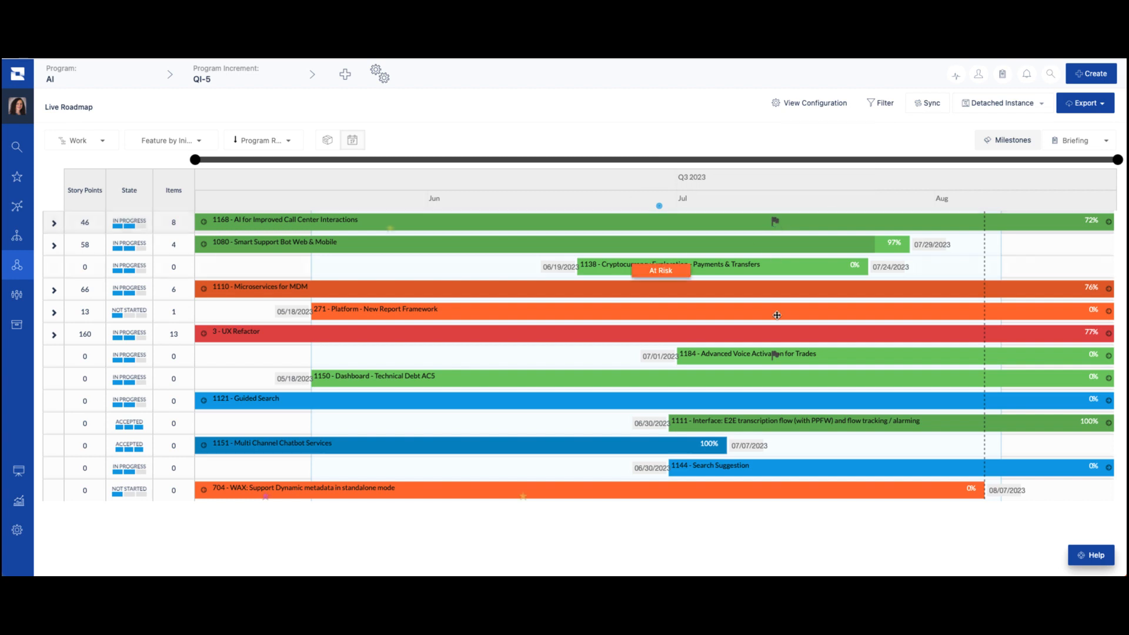
mouse_move(778, 360)
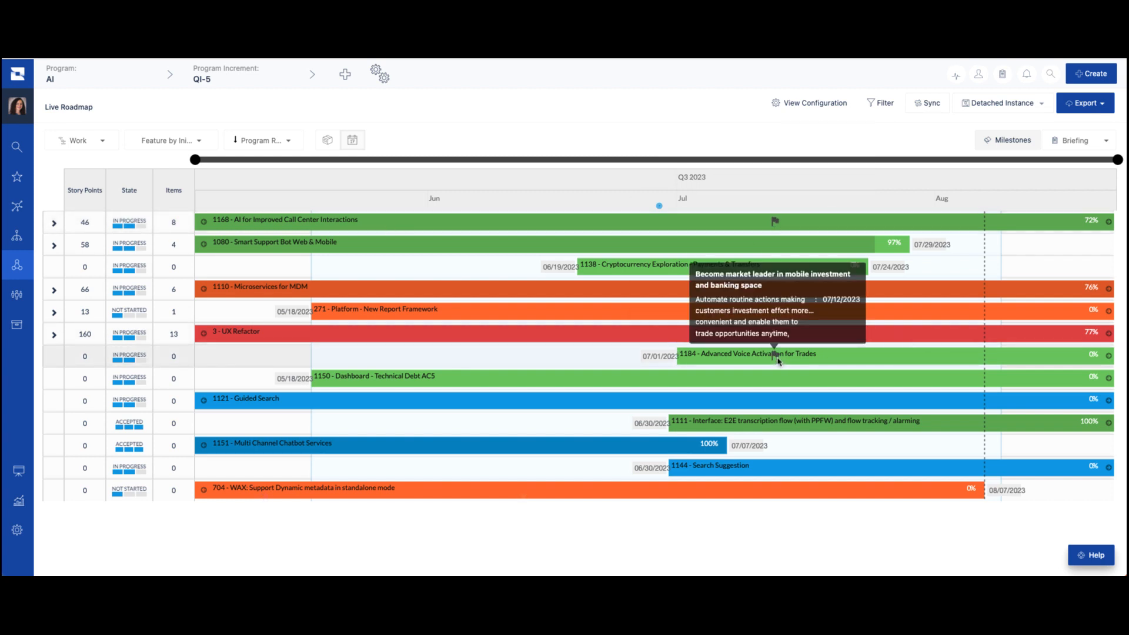